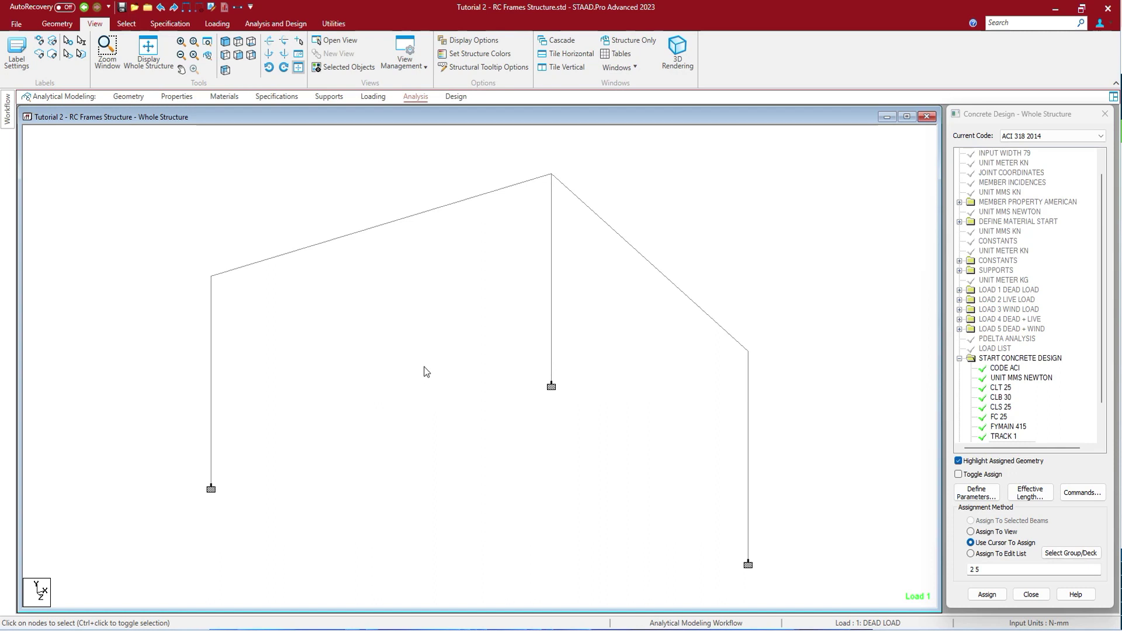
Move the left sloped roof beam by a Z offset of 2500, keeping it attached and splitting members.
click(410, 208)
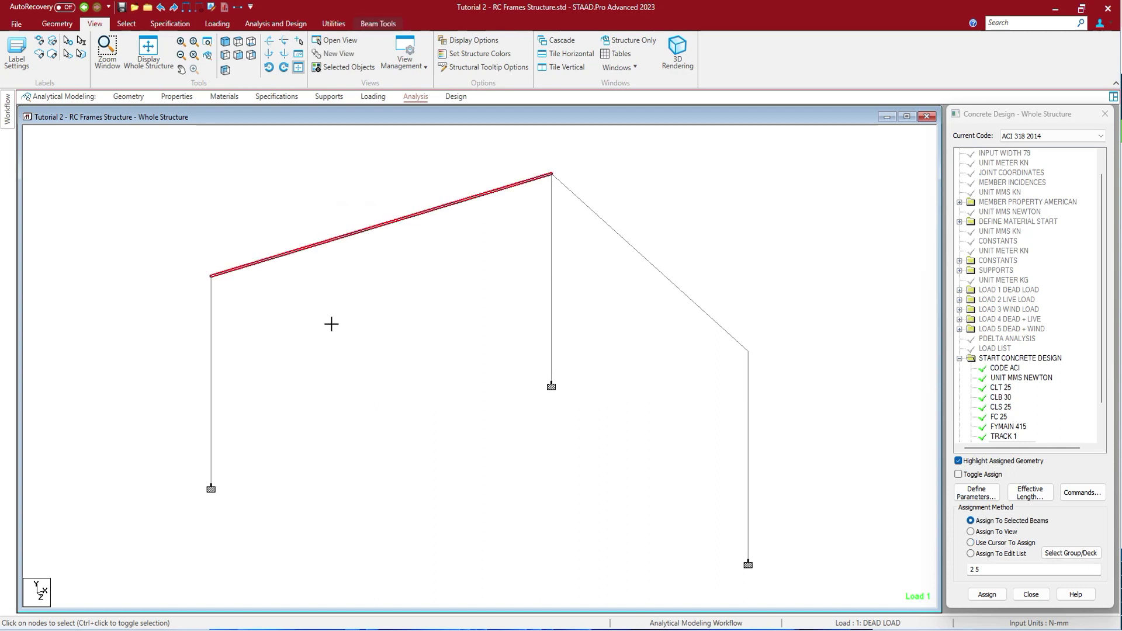
key(ctrl+m)
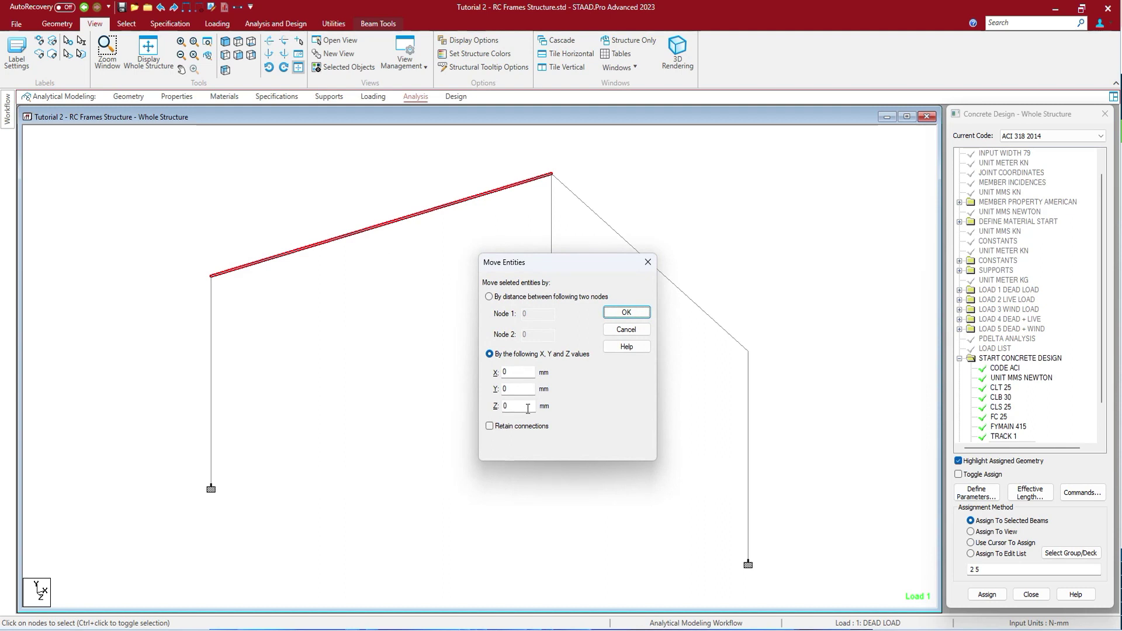
double_click(506, 406)
text(2500)
click(497, 430)
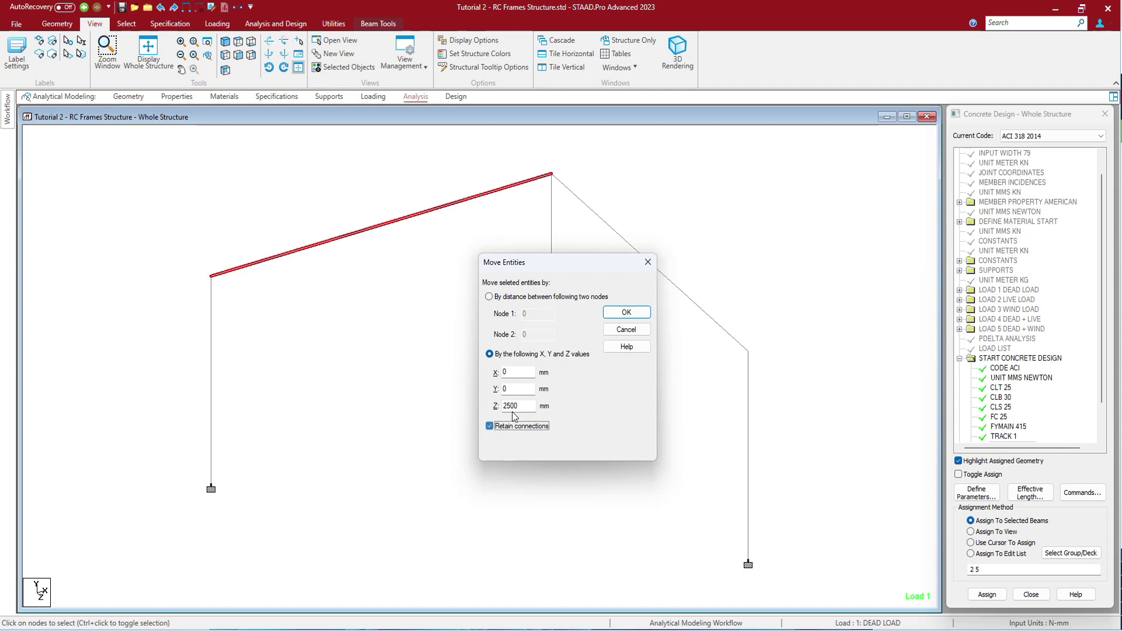
click(626, 313)
click(588, 347)
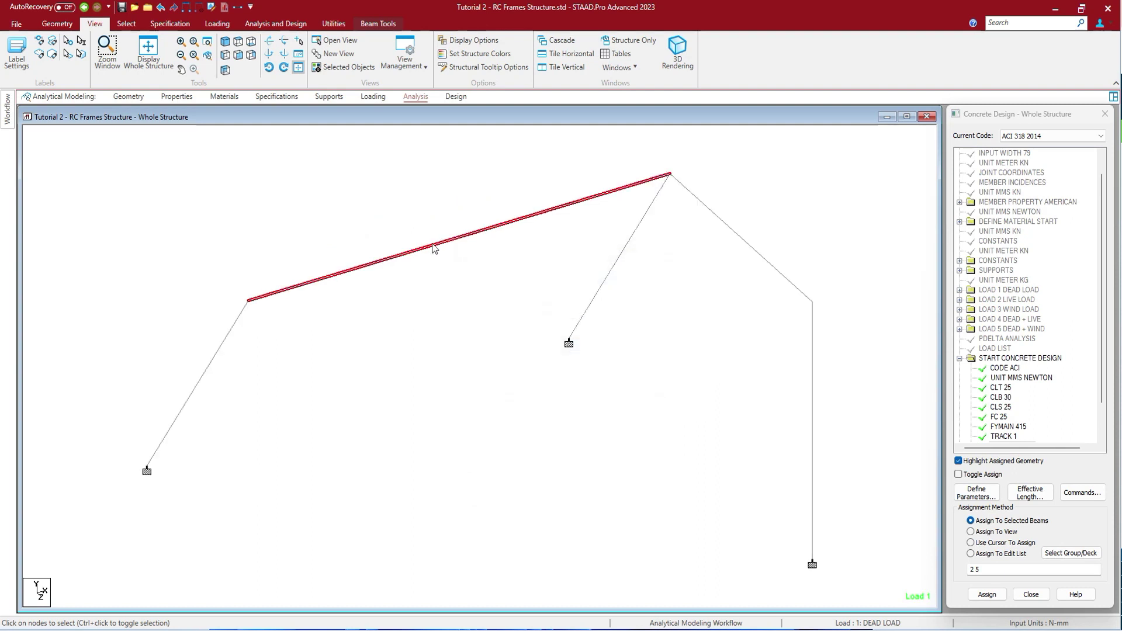
Inspect the frame in front and isometric views, then undo the beam move.
click(238, 42)
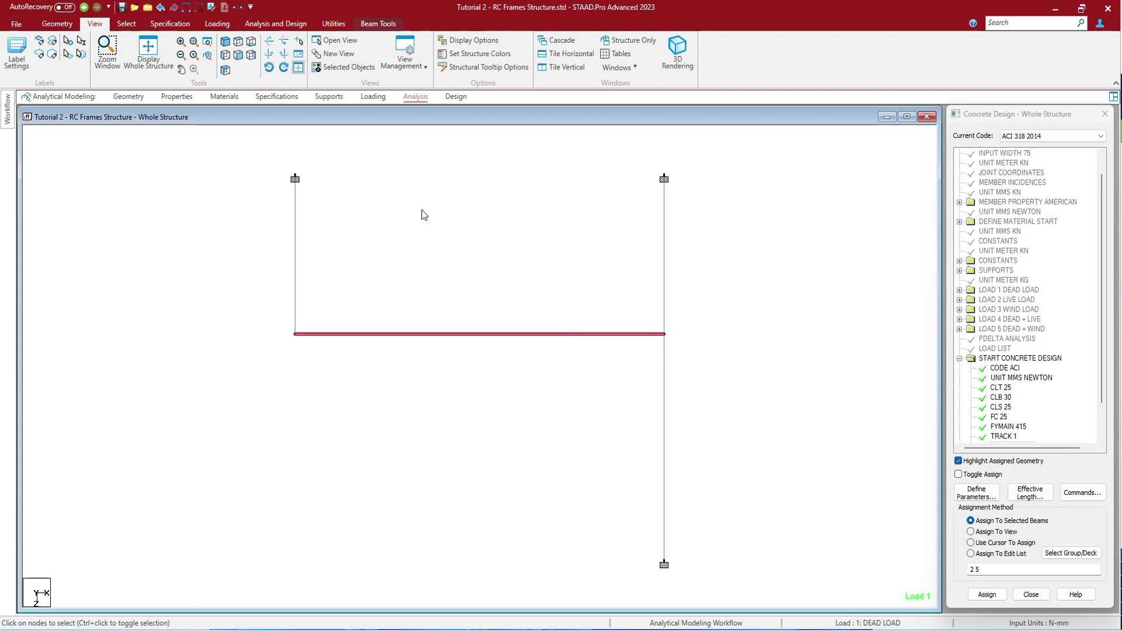
click(150, 49)
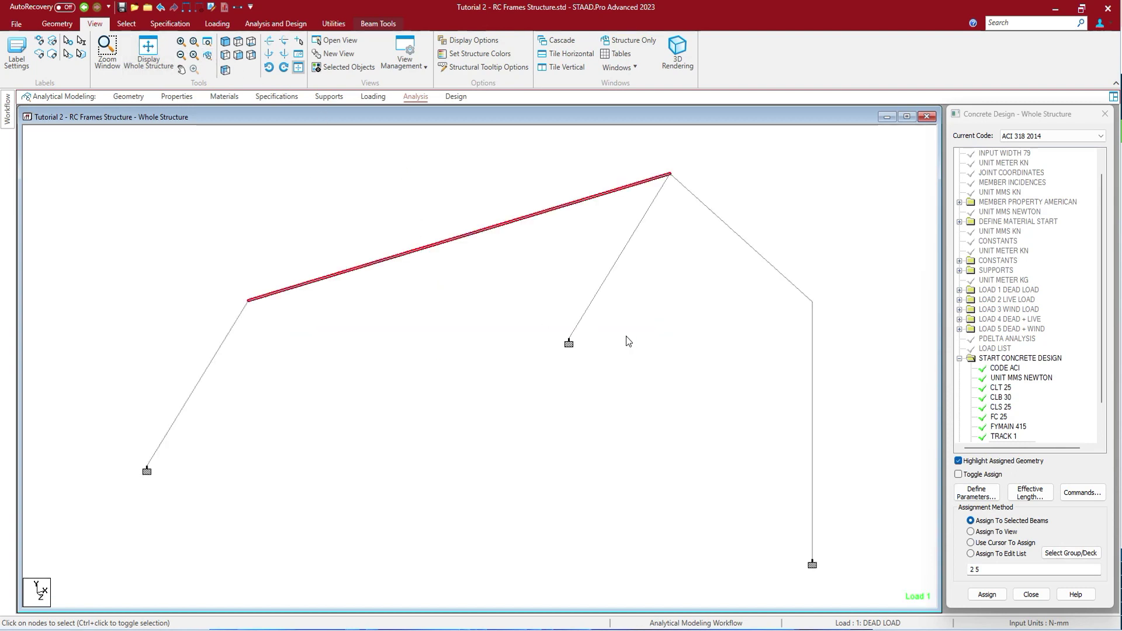
click(623, 341)
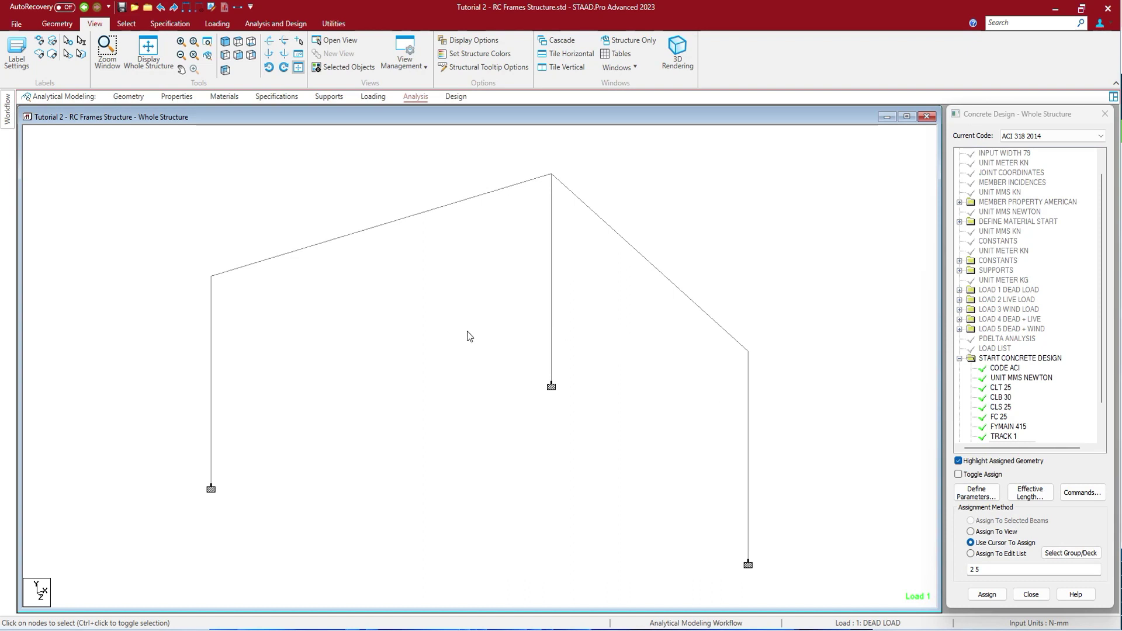
Rotate the 3D view with the arrow keys and review the view orientation settings.
key(Right)
key(Right)
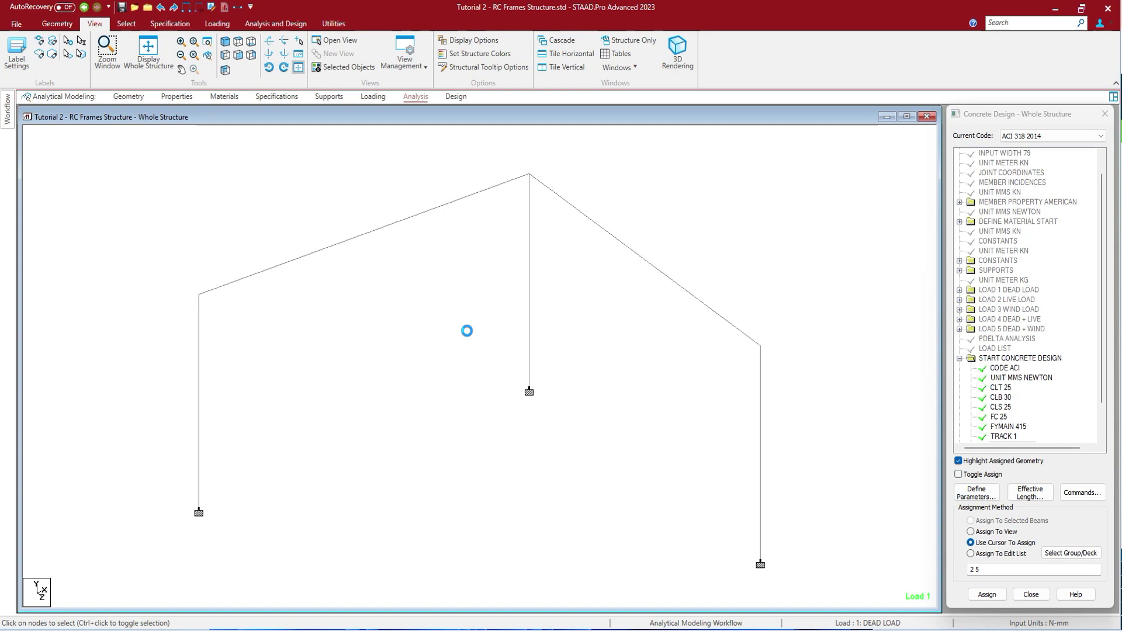
key(Right)
key(Right)
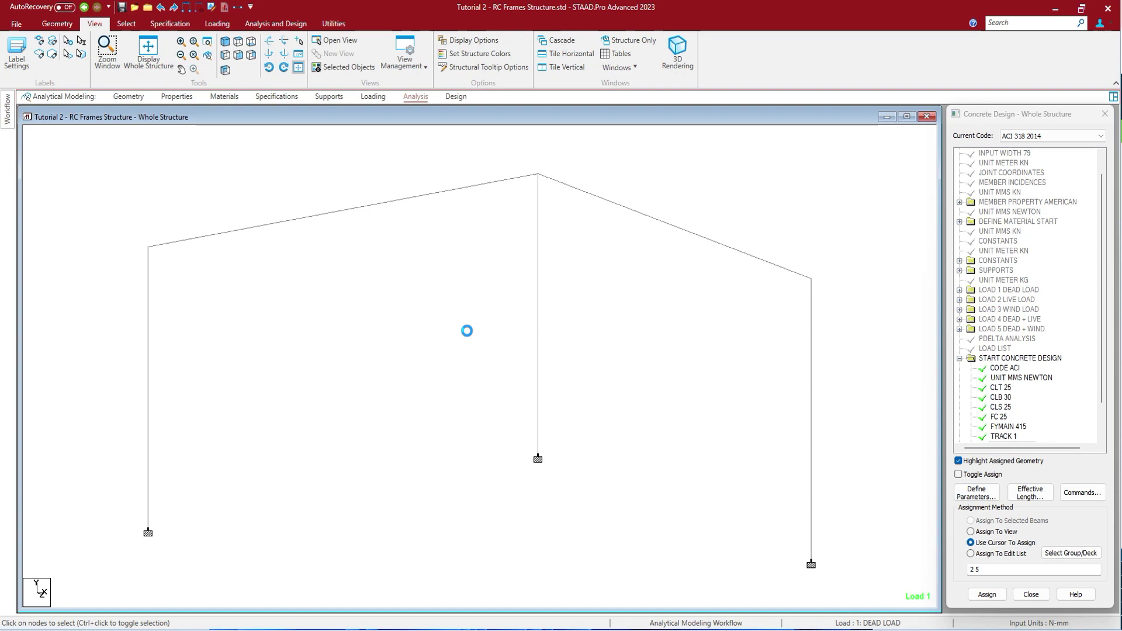
key(Up)
key(Down)
key(Left)
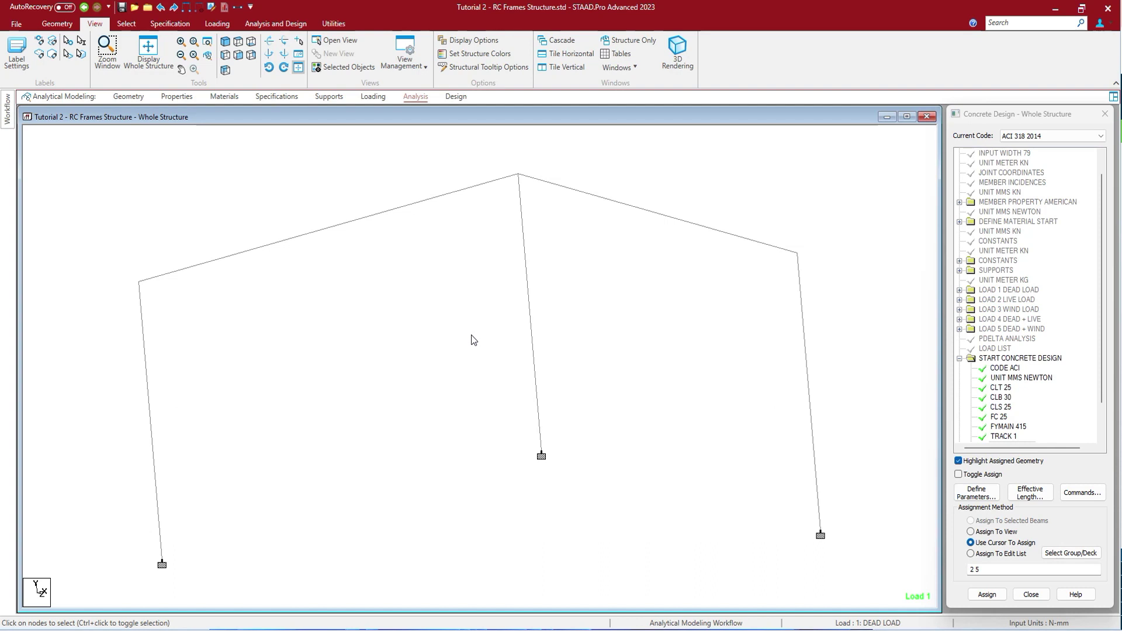
key(ctrl+o)
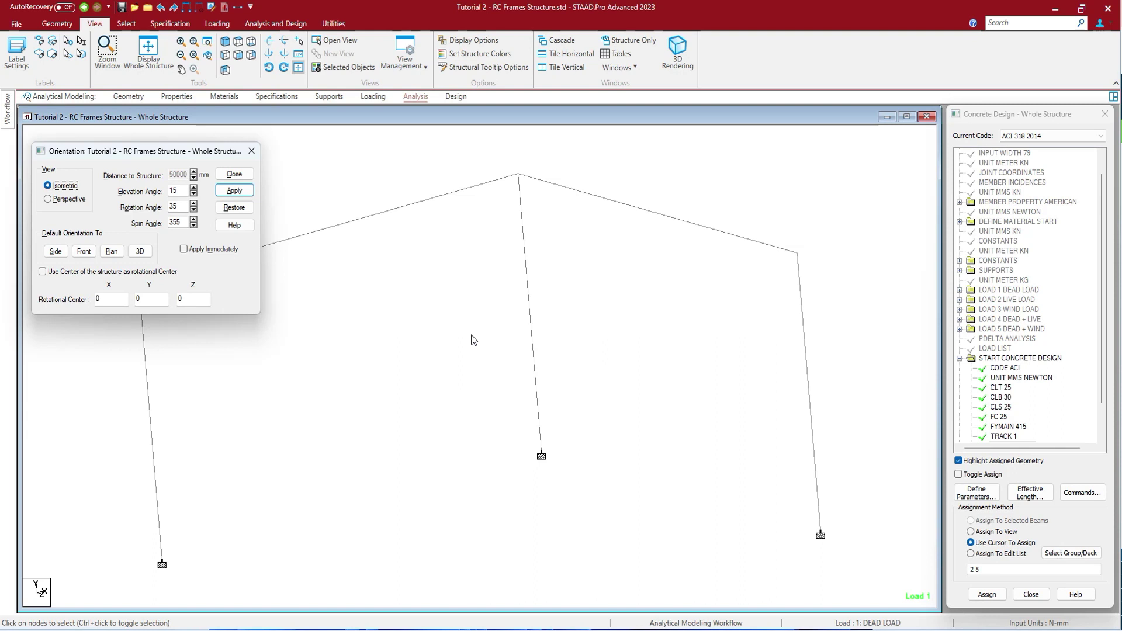
click(234, 173)
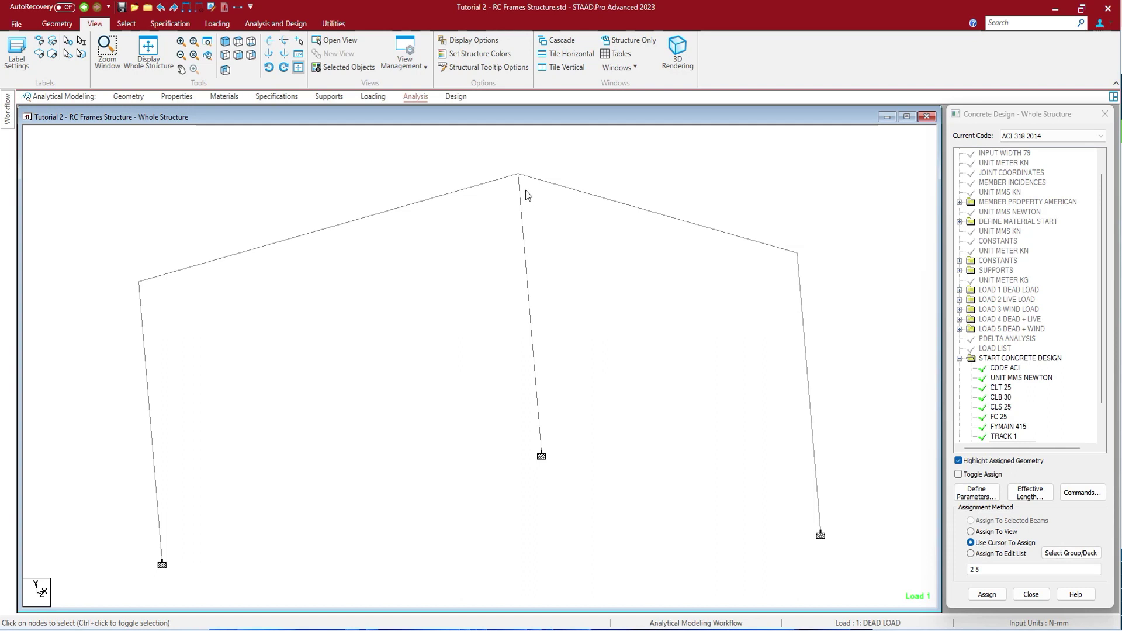
Open the selected centre column in a new separate view window and maximize it.
click(621, 69)
click(612, 85)
click(529, 315)
right_click(381, 366)
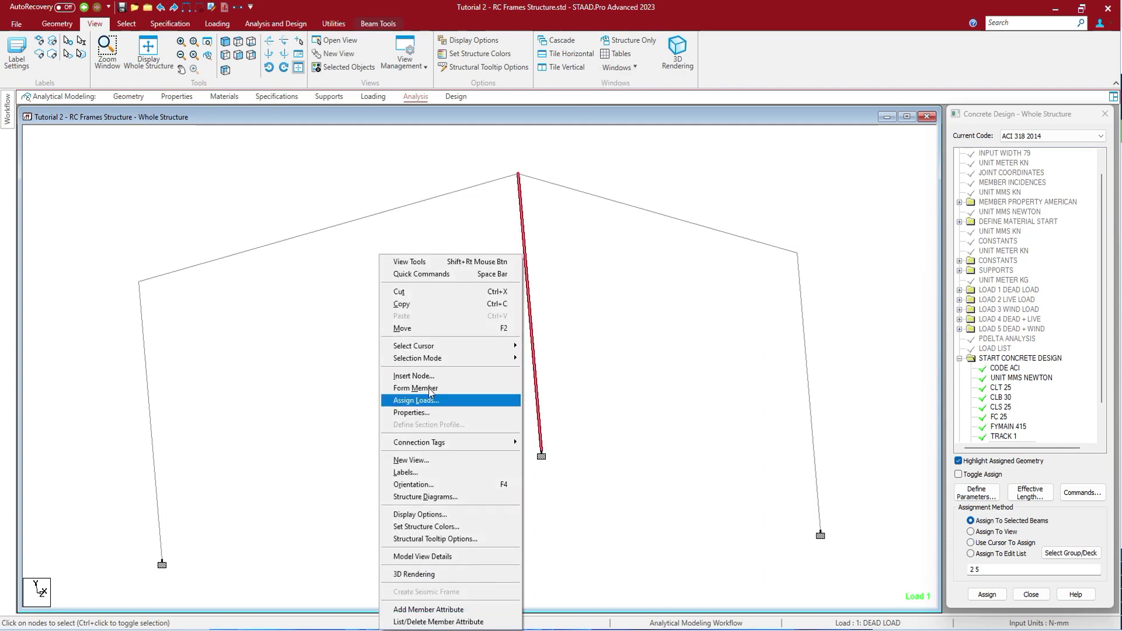
click(435, 460)
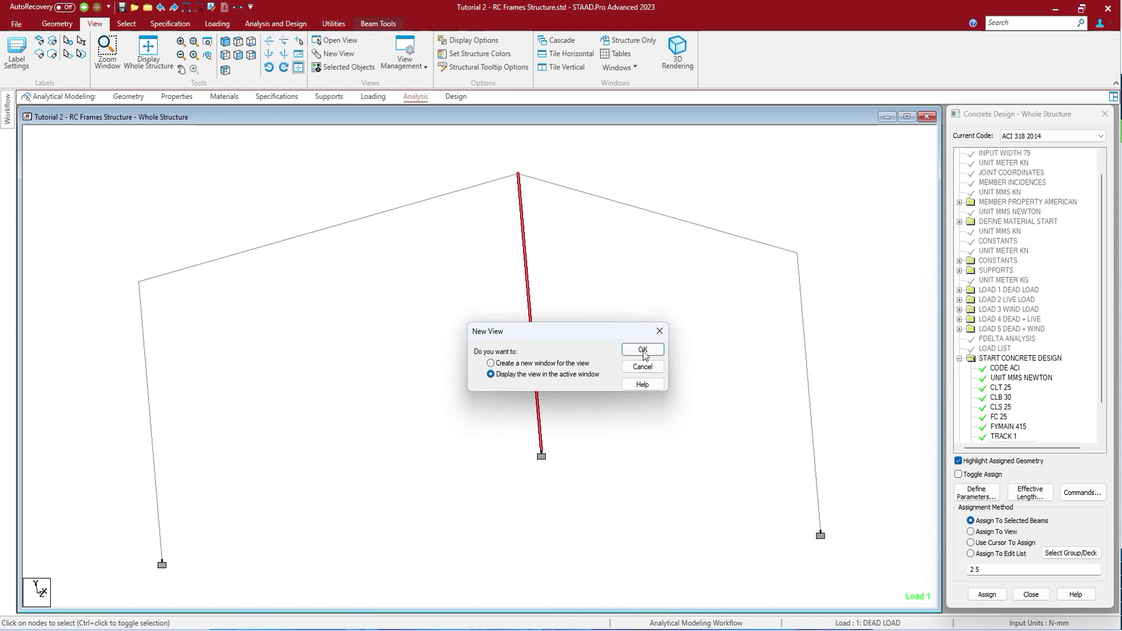
click(575, 363)
click(643, 350)
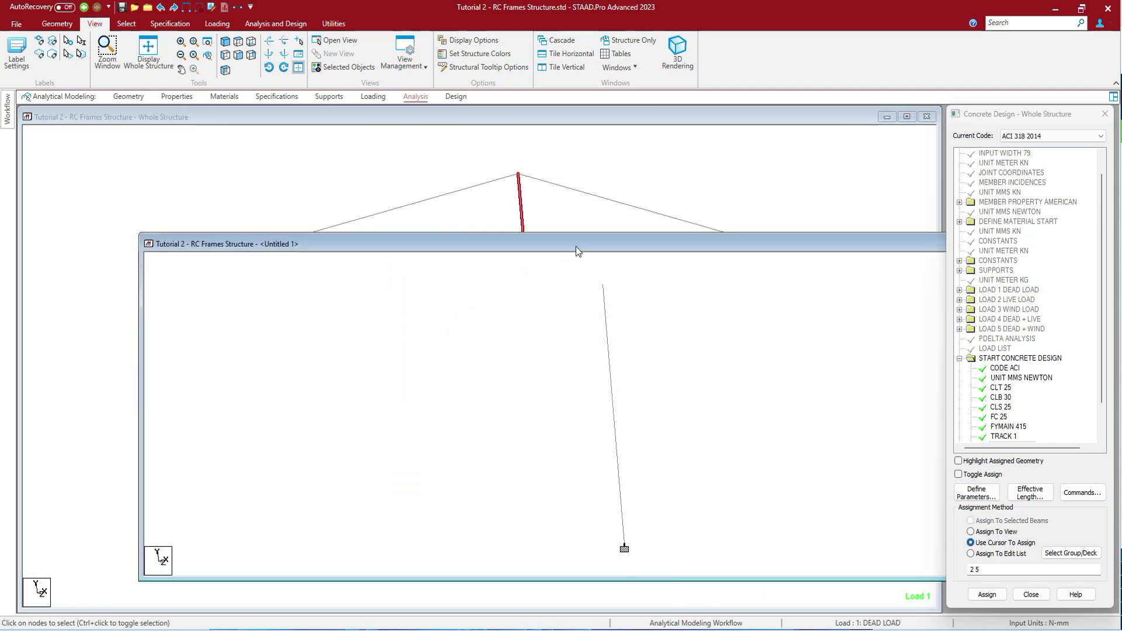
double_click(576, 246)
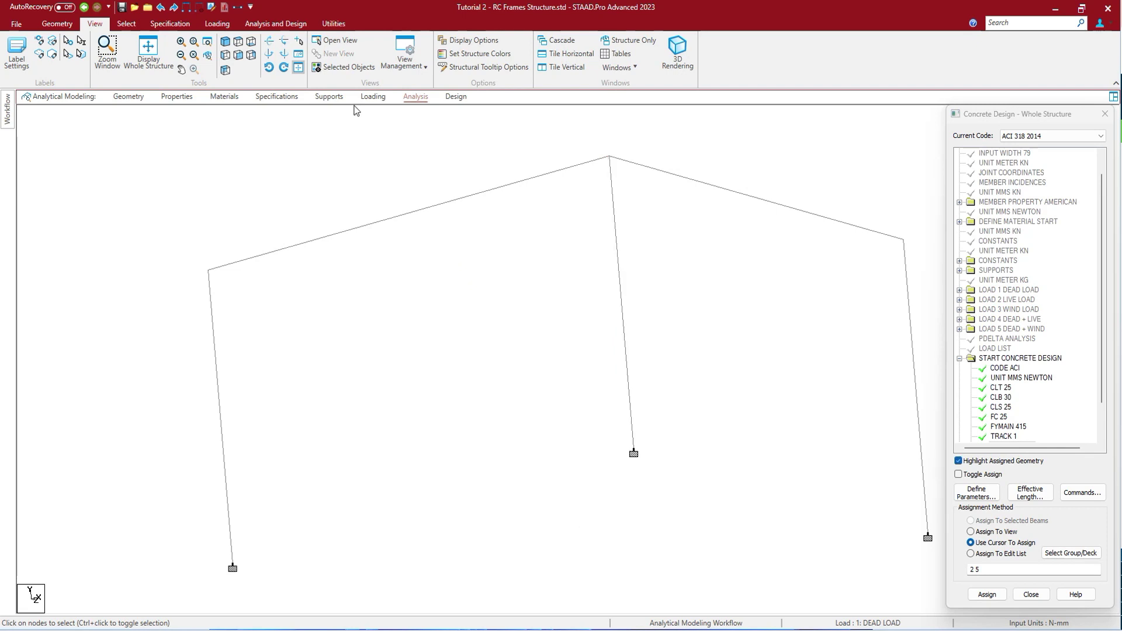
Show the whole structure, close the Concrete Design panel, and select beam 3 under Properties.
click(165, 63)
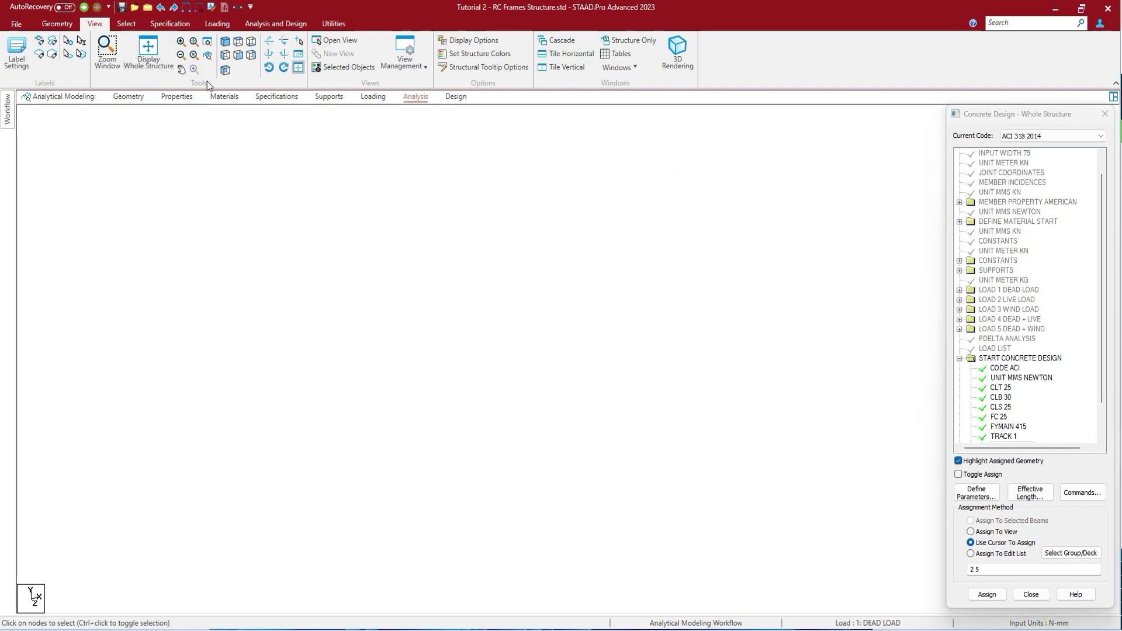
click(625, 68)
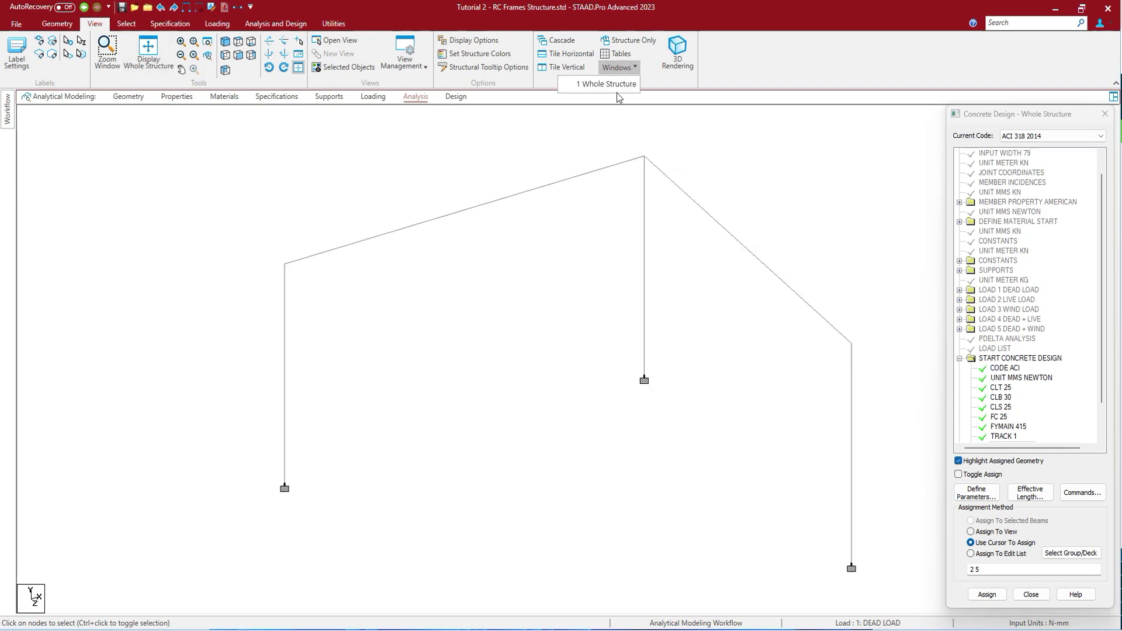
click(779, 187)
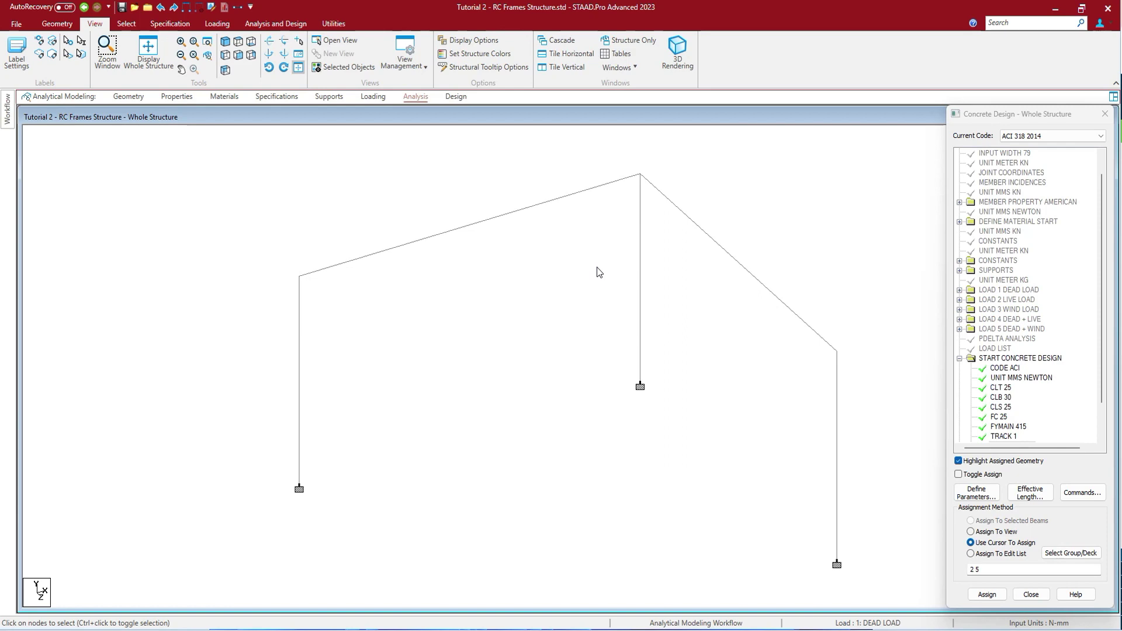
click(1105, 114)
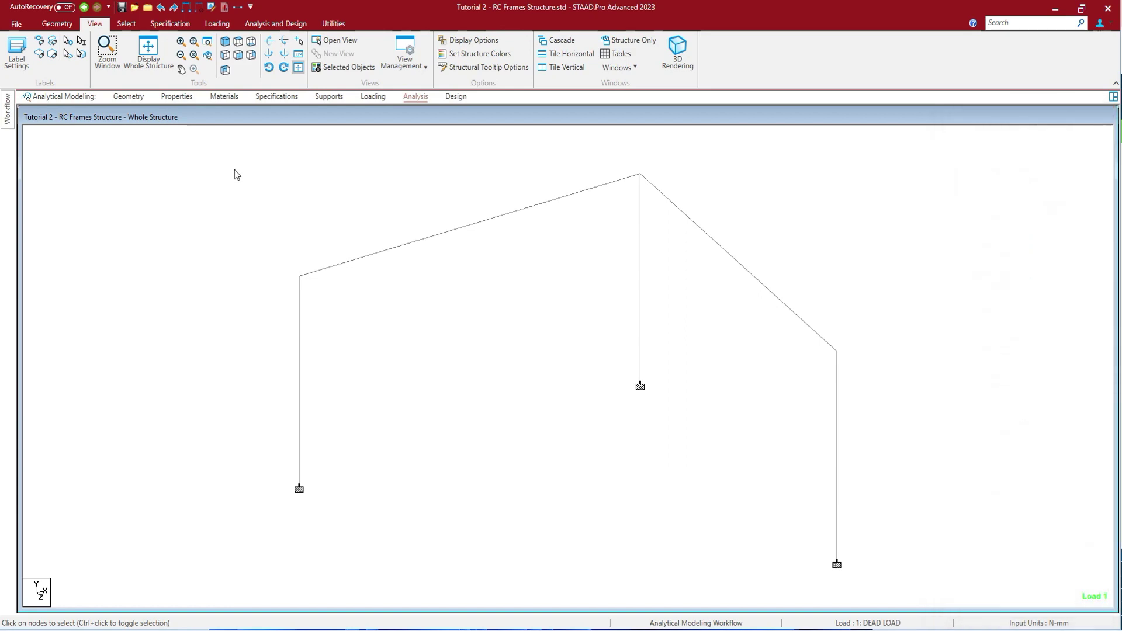
click(176, 96)
click(541, 299)
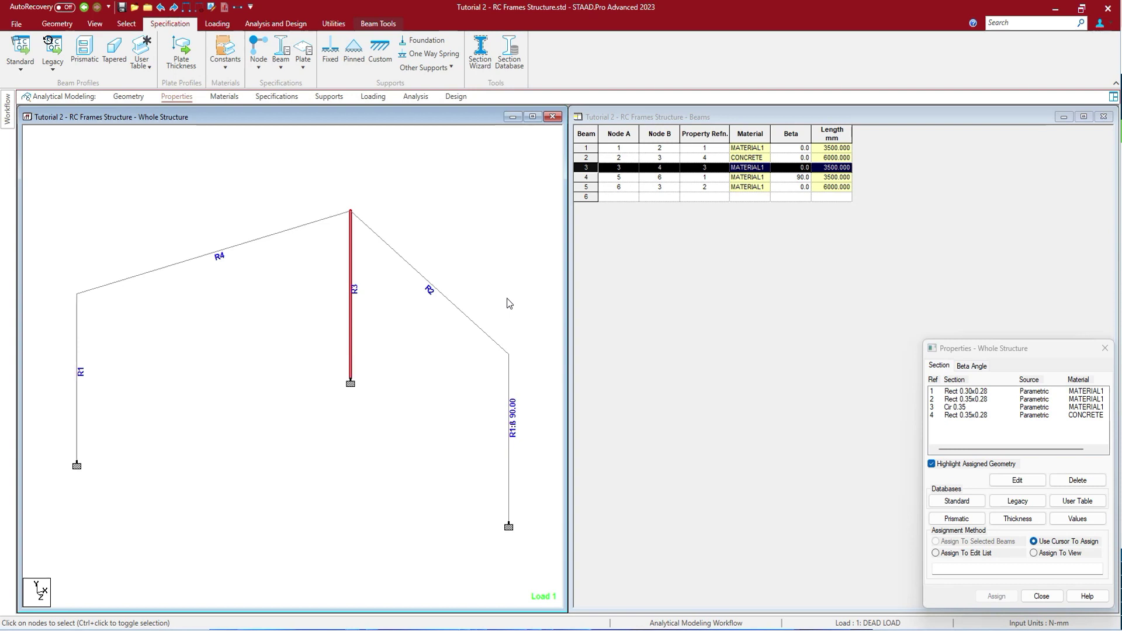
Switch to the Beams table, widen the structure view, and open Define Group Name with Ctrl+G.
key(ctrl+Tab)
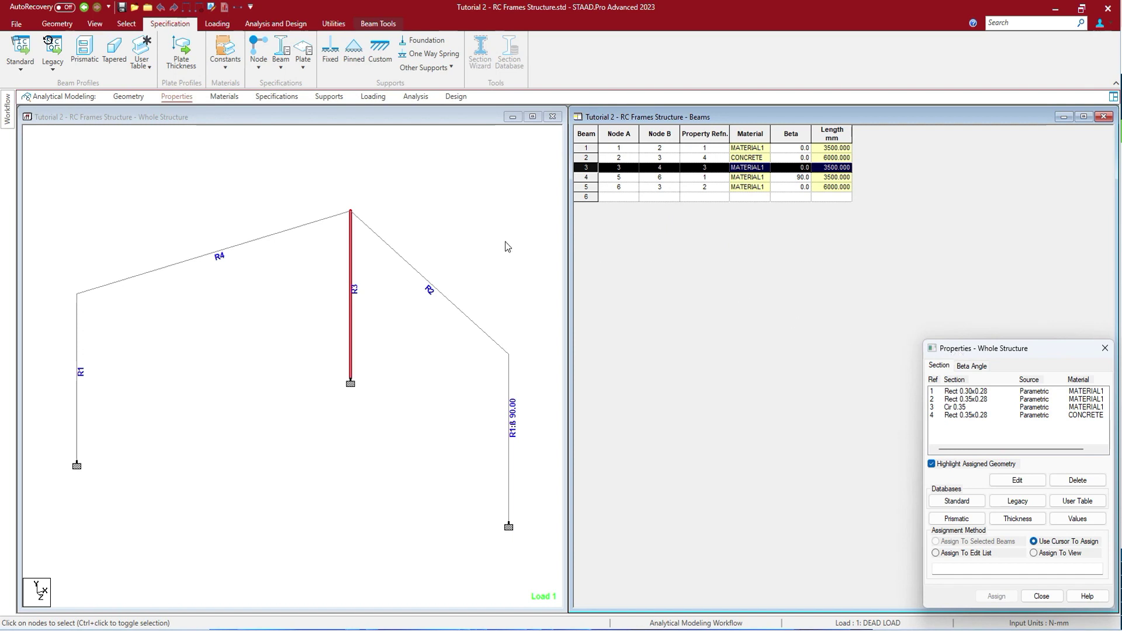
click(611, 233)
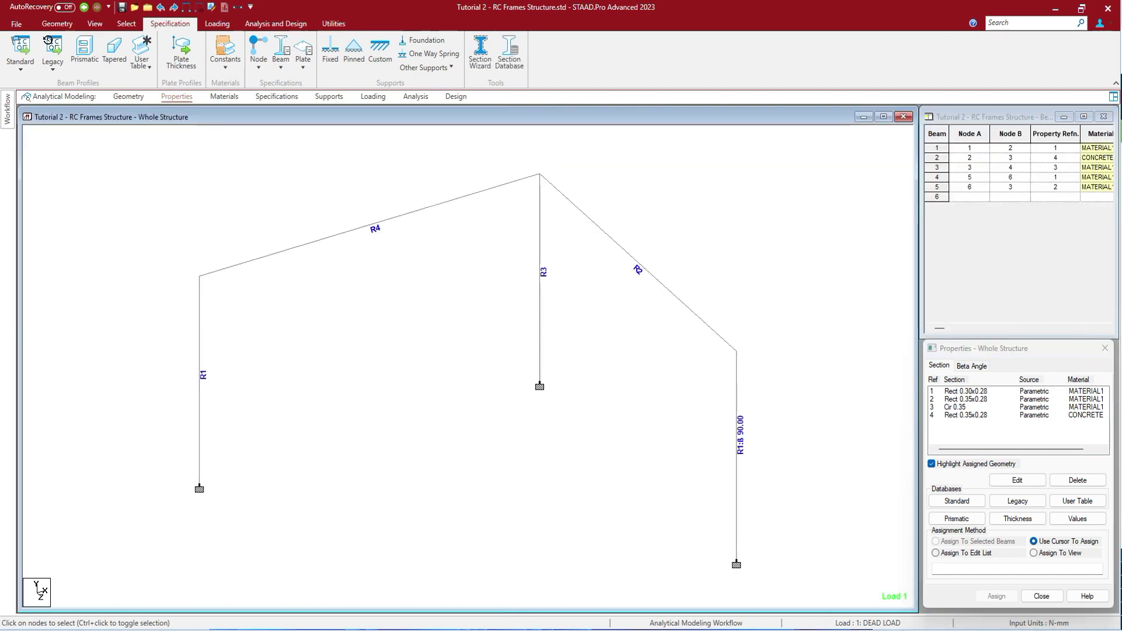
key(ctrl+g)
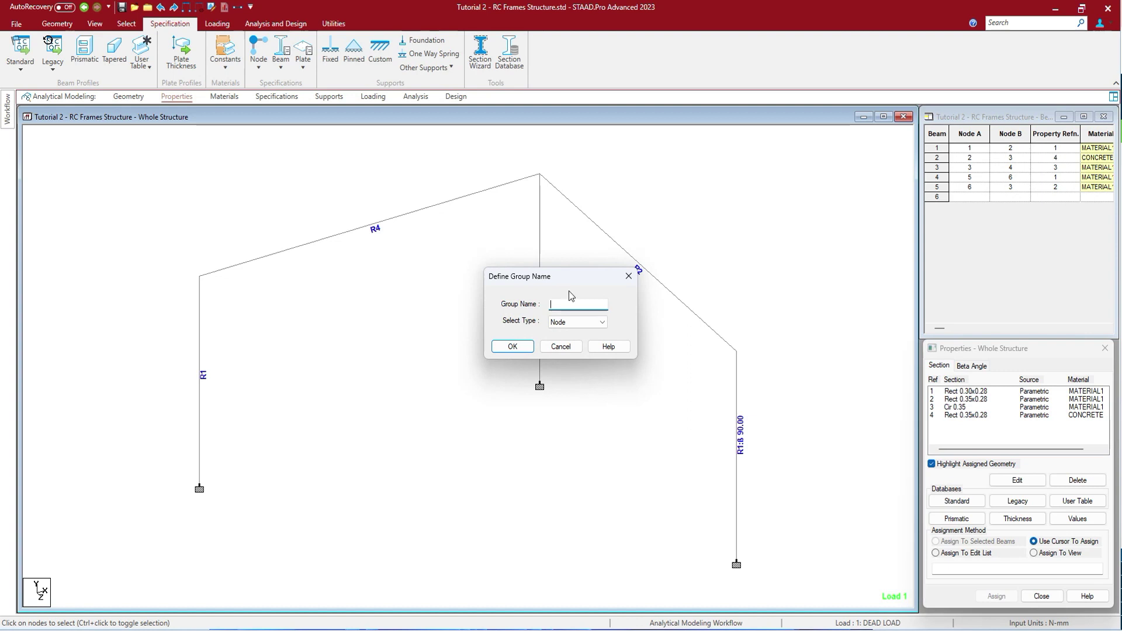
Select rafter R4, define Beam-type group _D, and associate the rafter with it.
click(401, 219)
click(570, 348)
click(358, 216)
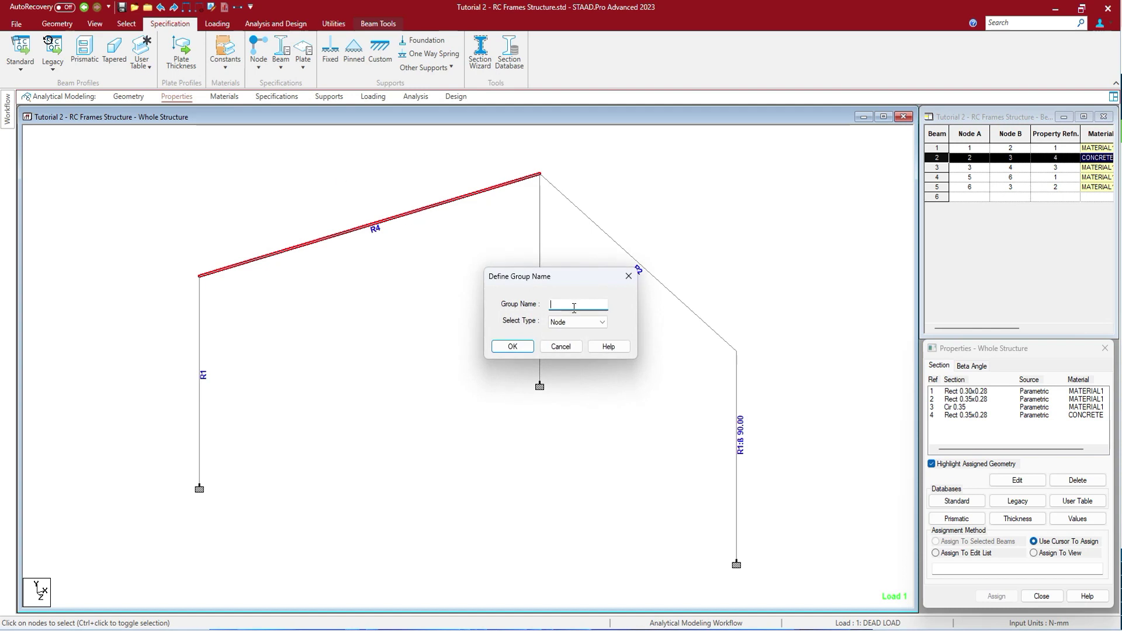
text(d)
click(584, 322)
click(570, 338)
click(530, 346)
click(98, 331)
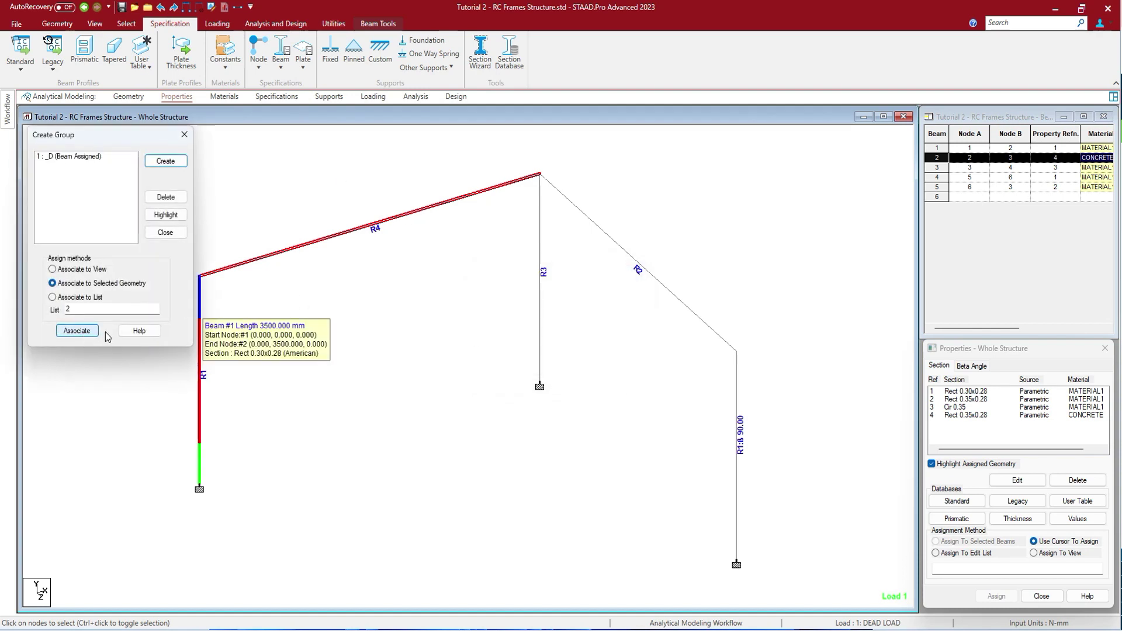
click(184, 135)
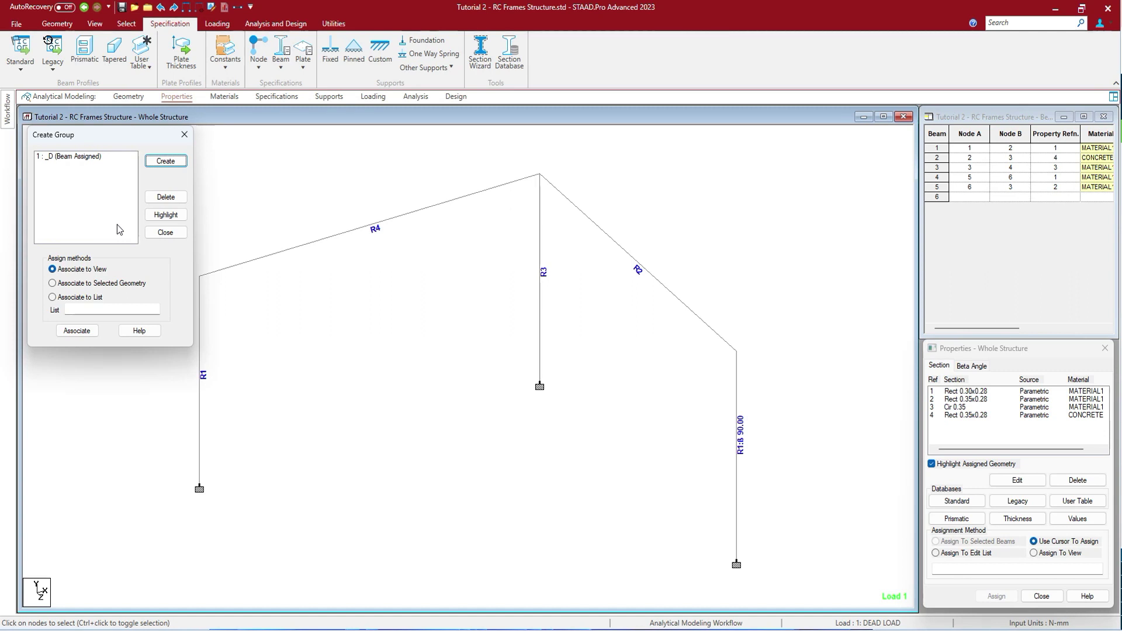
click(185, 134)
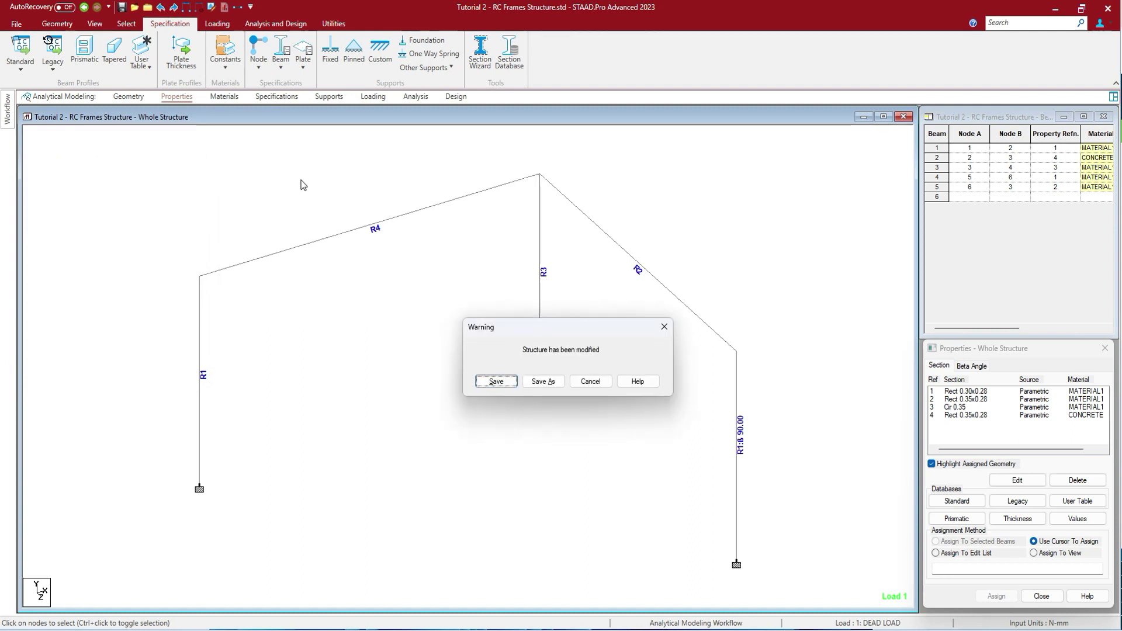
Save the model, run the analysis to 0 errors and 0 warnings, and stay in modeling mode.
key(Return)
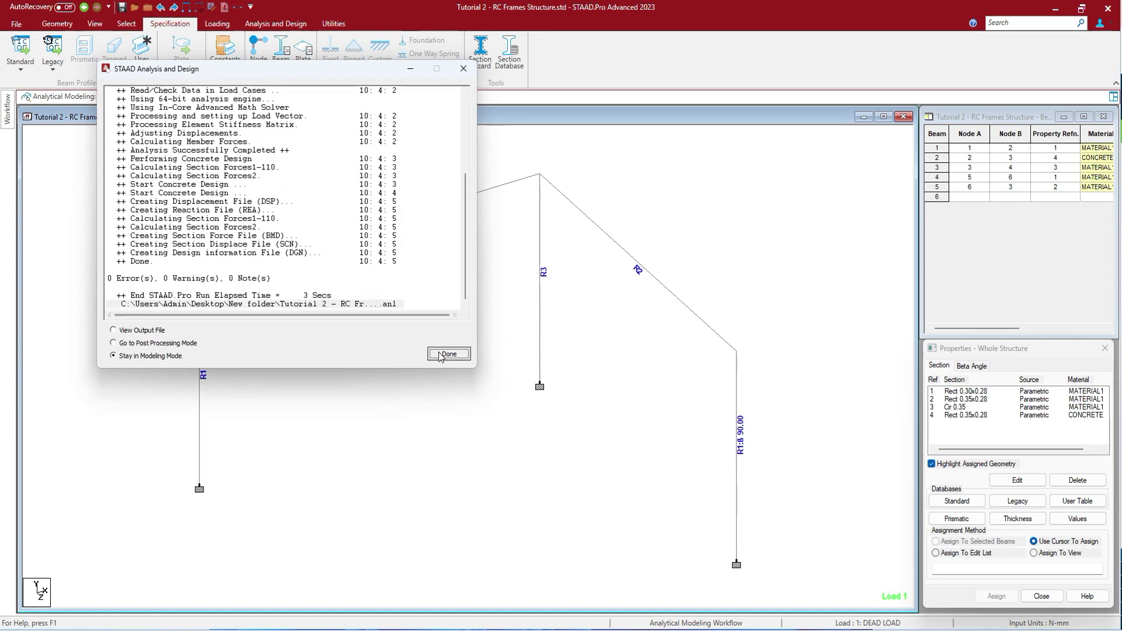
click(447, 353)
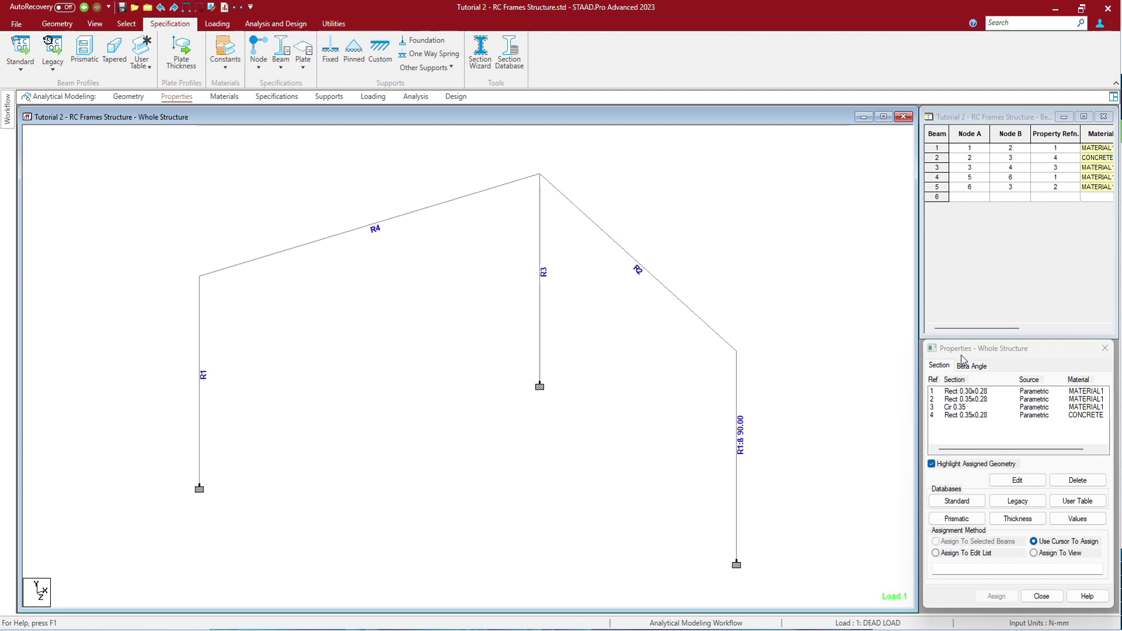
Check beam R2's BETA 90 assignment on the Beta Angle tab, then close the Properties panel.
click(981, 366)
drag(741, 248, 604, 325)
click(687, 462)
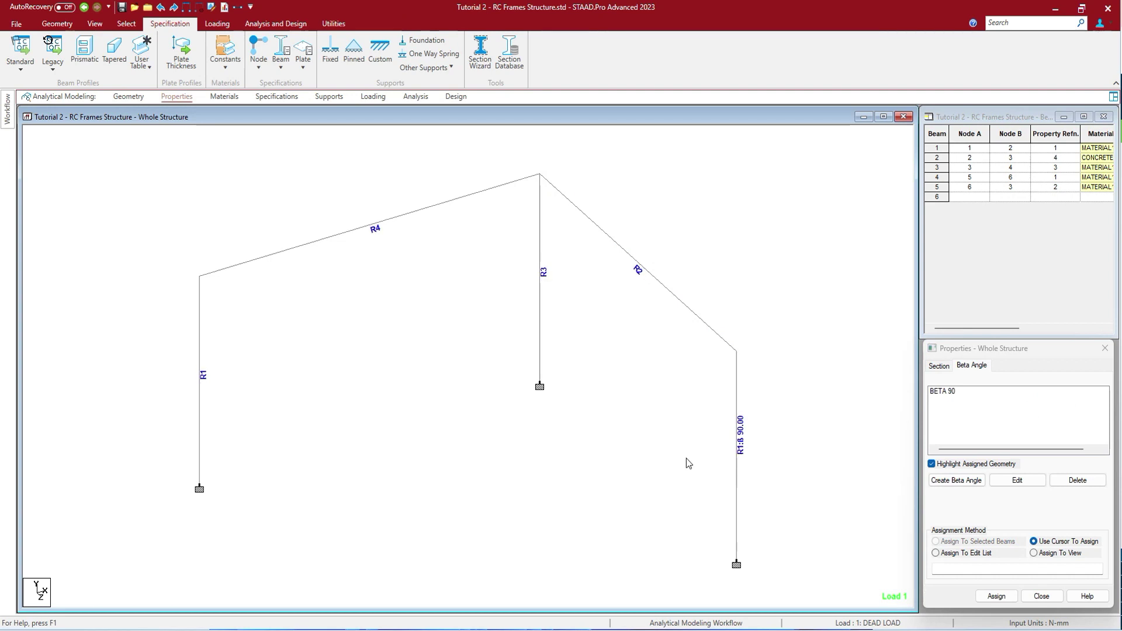
click(1104, 348)
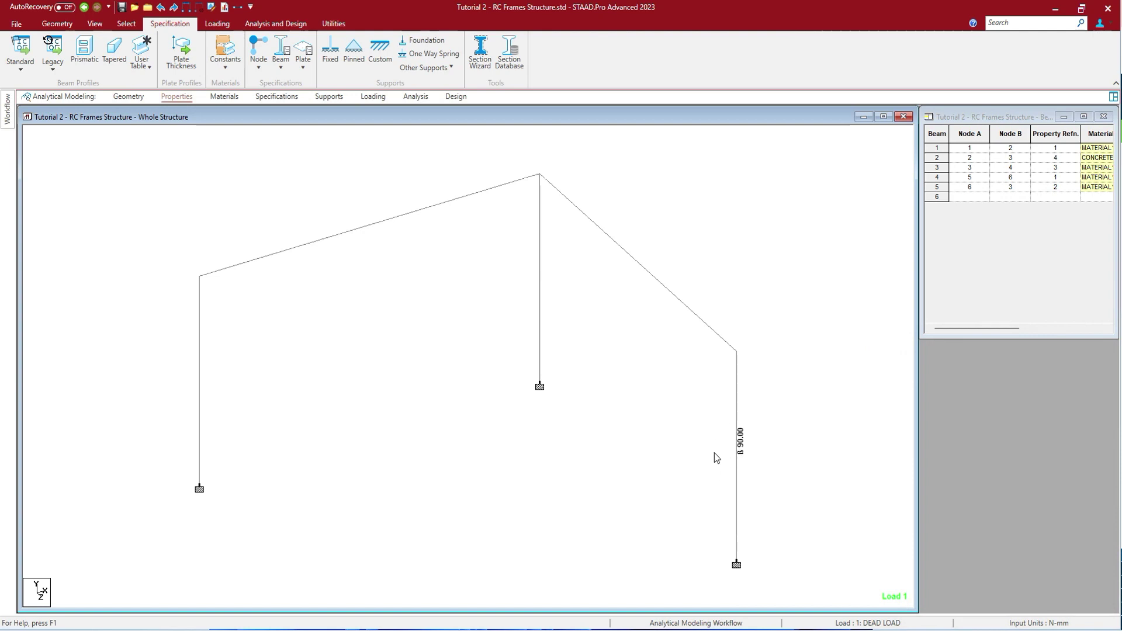
Open the Specifications page and its Member Specification dialog for beams, then close it.
click(276, 96)
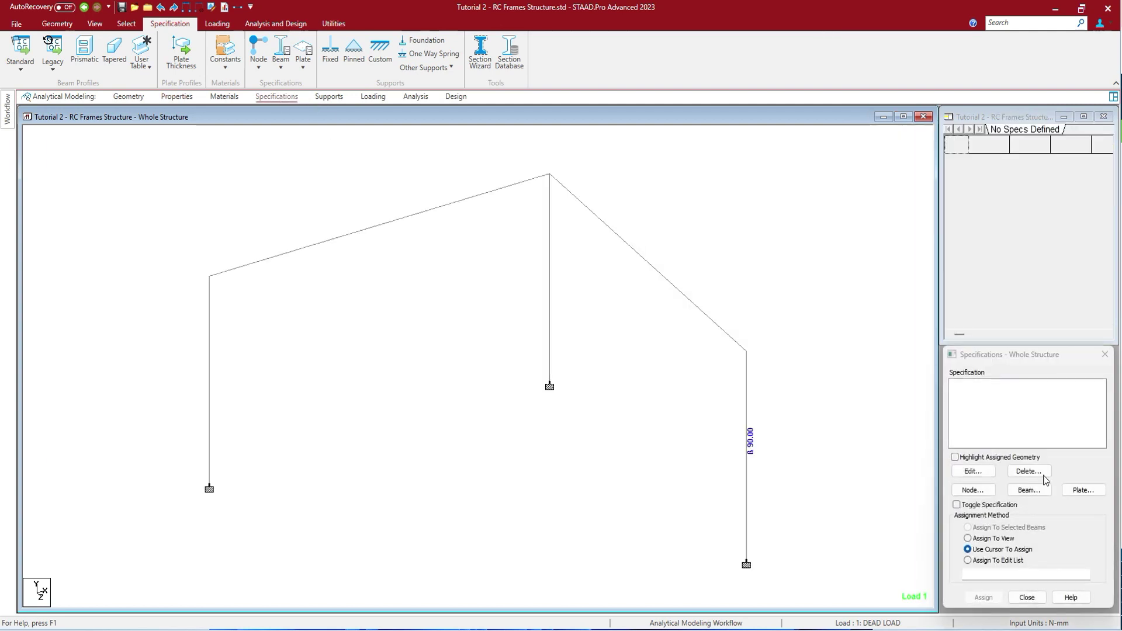
click(1028, 490)
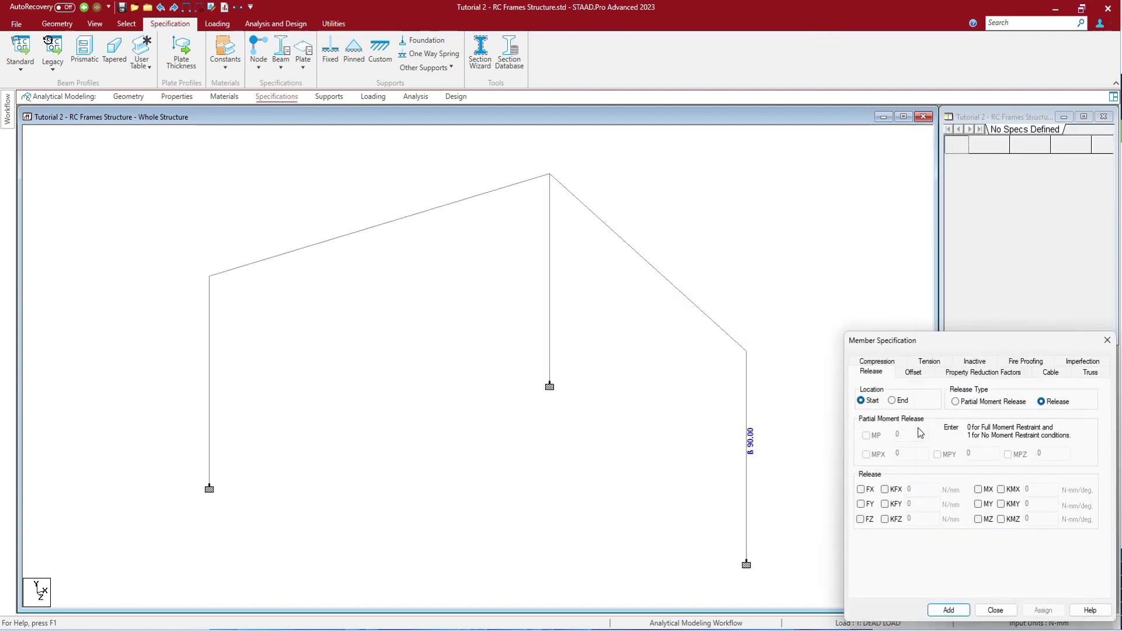
click(995, 610)
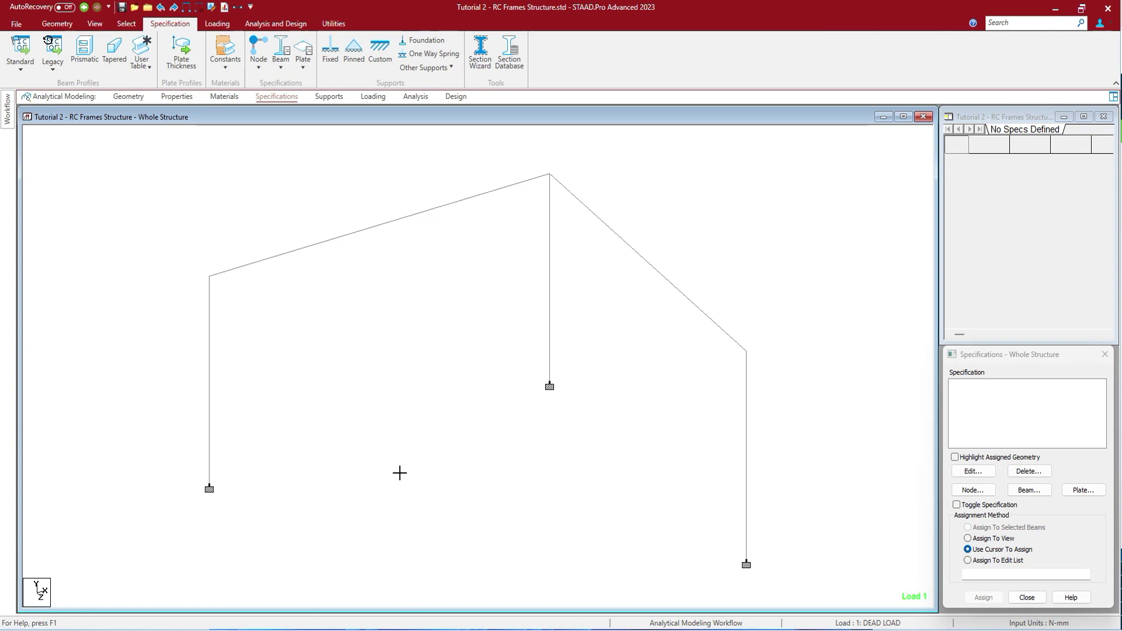
Toggle the beam number labels on the frame with Shift+B.
key(shift+b)
key(shift+b)
Enter Postprocessing with all load cases and display the MZ bending moment diagram.
mouse_move(14, 129)
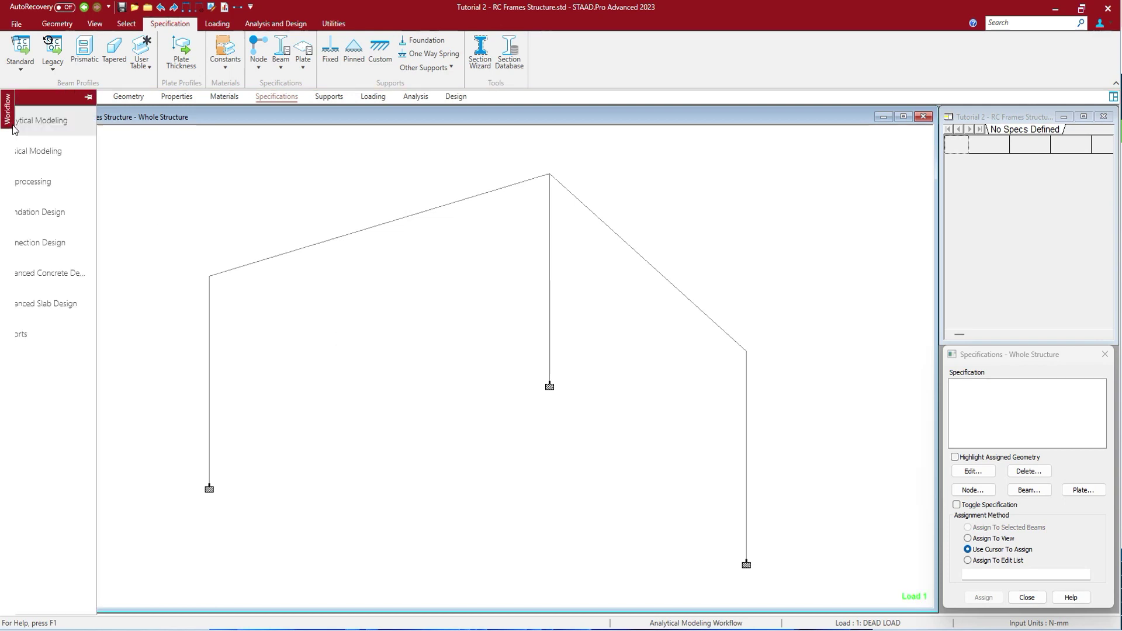
click(35, 181)
click(601, 329)
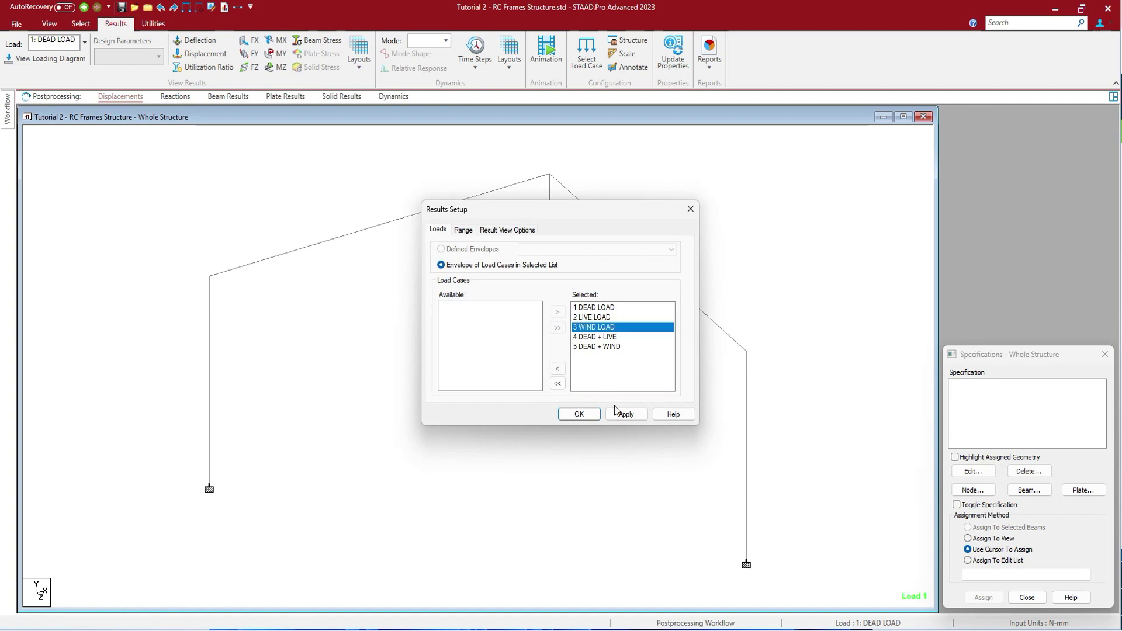
click(575, 414)
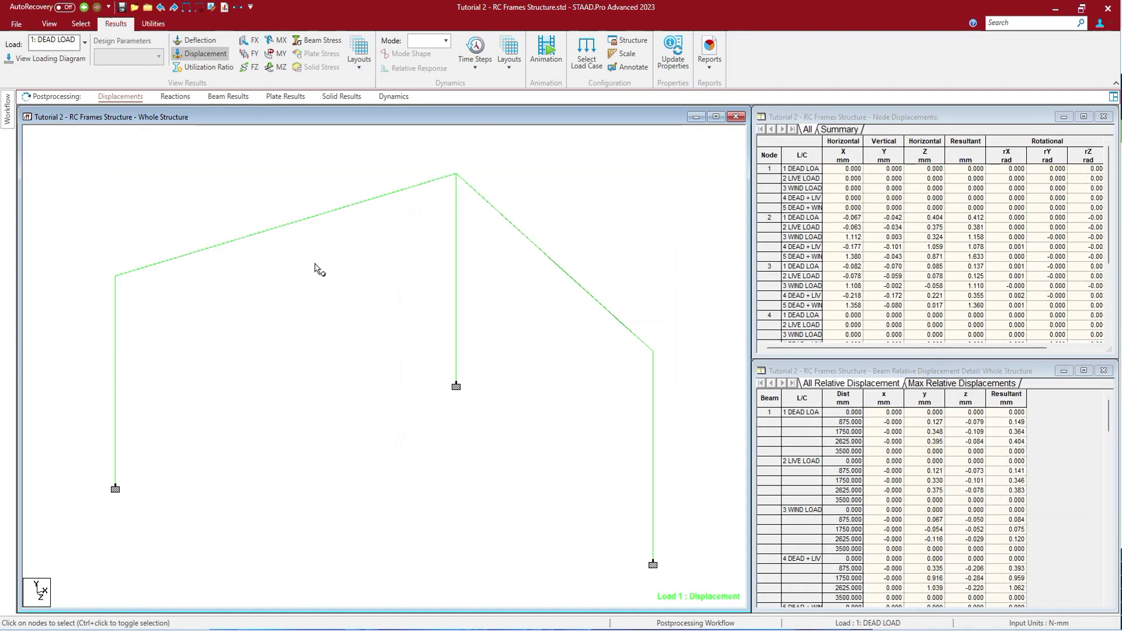
click(274, 66)
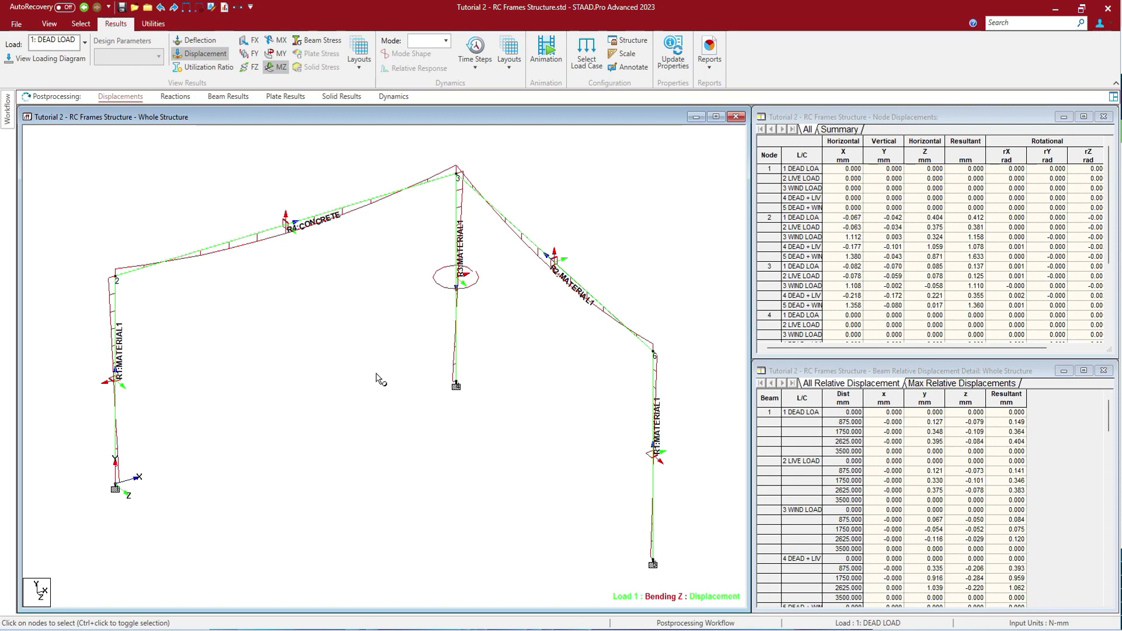
Rotate the results view, then switch the workflow back to Analytical Modeling to show the node and beam tables.
middle_drag(472, 296, 467, 414)
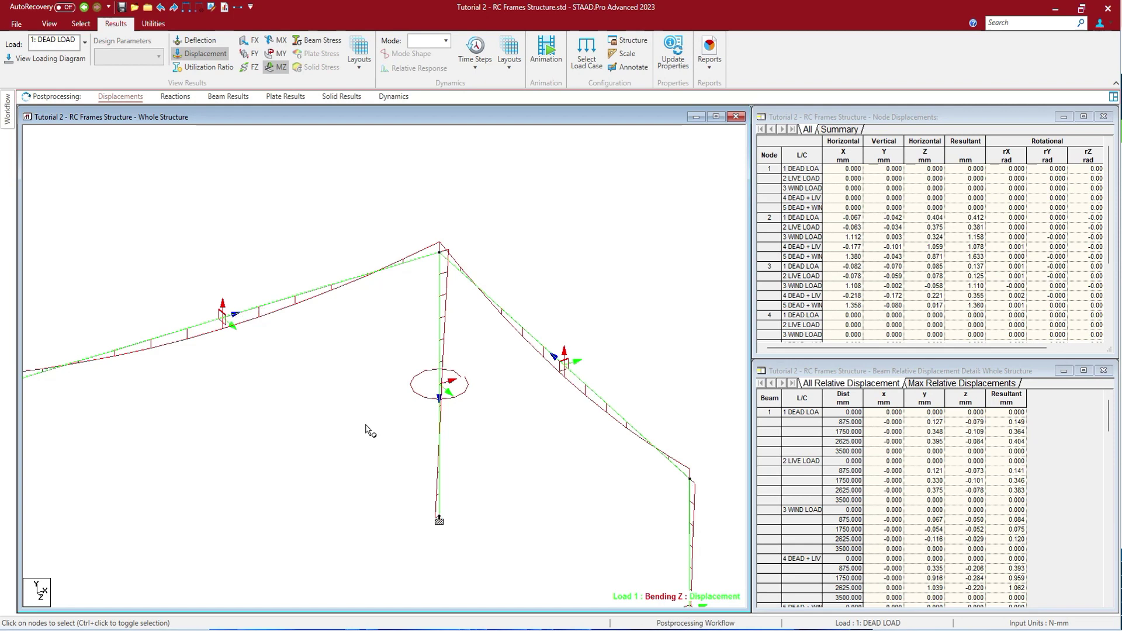
click(7, 111)
click(105, 125)
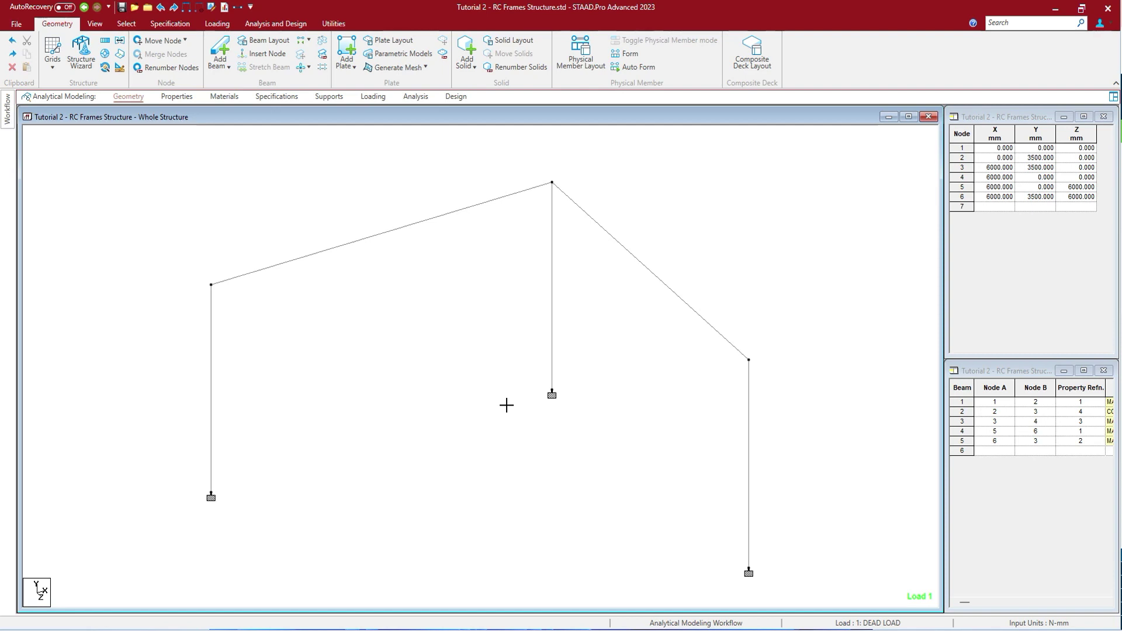
Create a beam release specification freeing moment MZ at the start end.
click(276, 96)
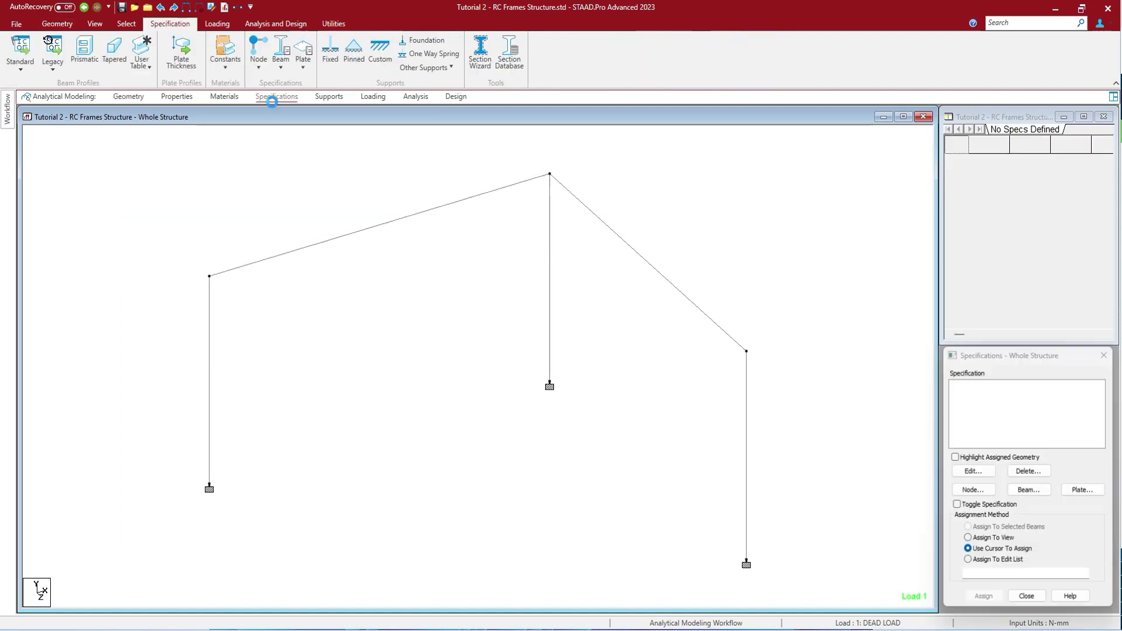
click(1028, 489)
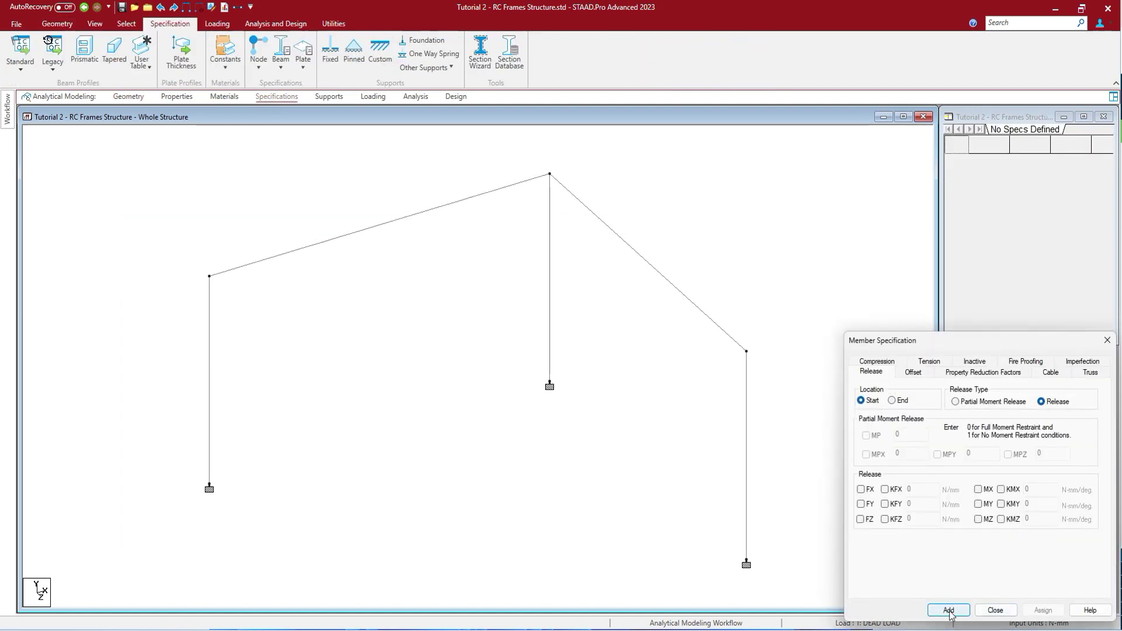
click(978, 519)
click(951, 610)
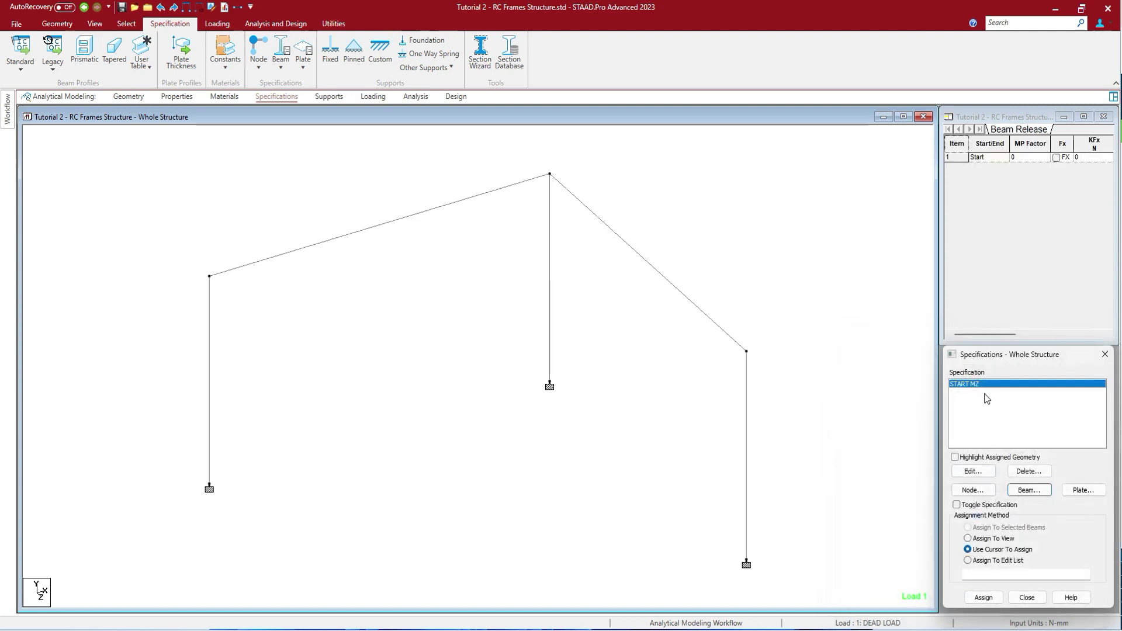
Assign the start MZ release to the left rafter and middle column, then close Specifications.
click(983, 597)
click(329, 239)
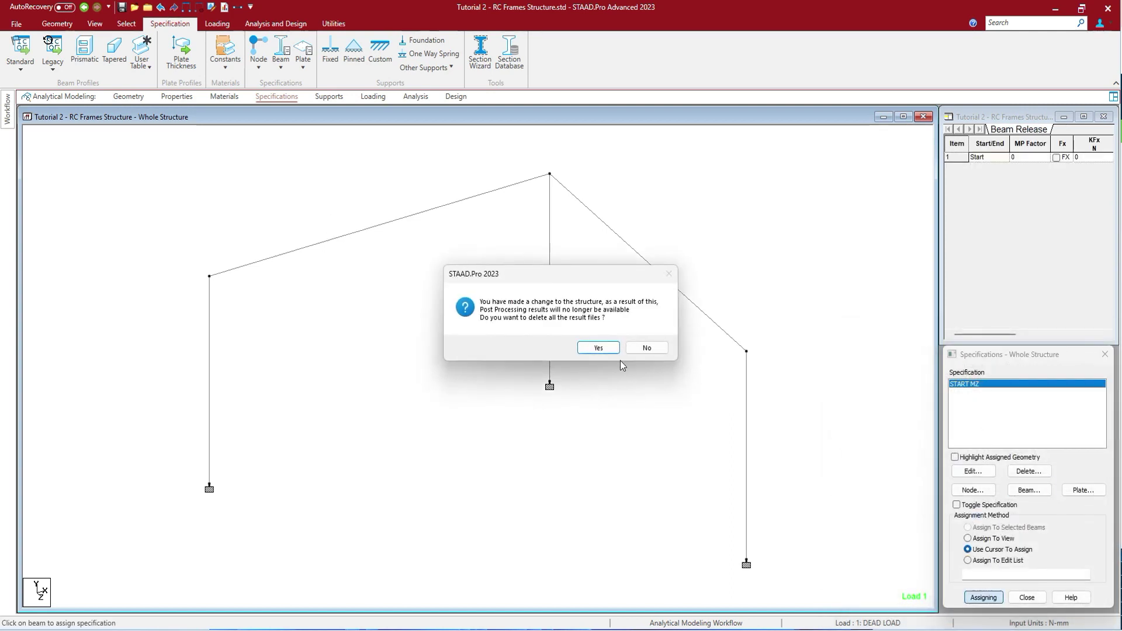
click(598, 347)
click(549, 324)
key(Escape)
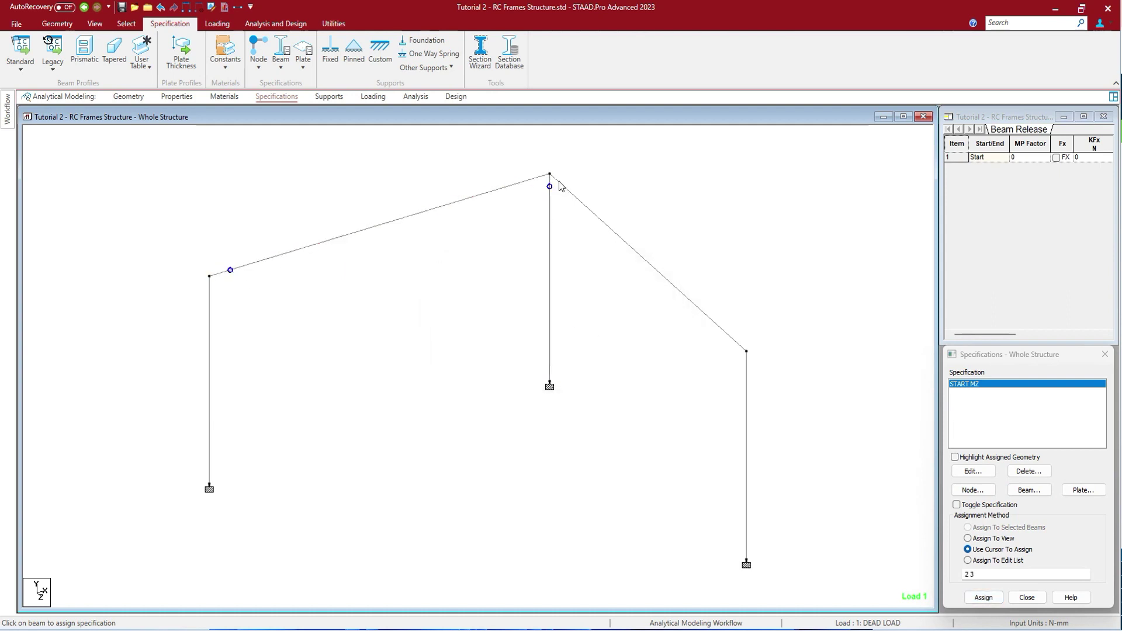
click(1105, 355)
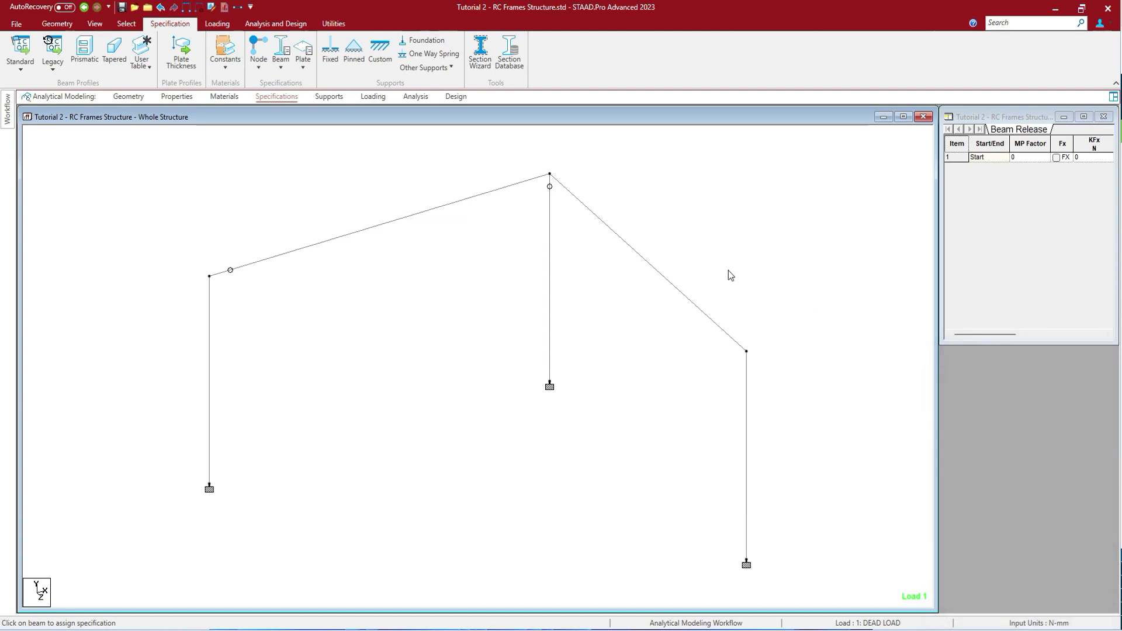
Add a triangular plate through the left column top, the ridge node and the middle column base.
click(481, 300)
click(62, 24)
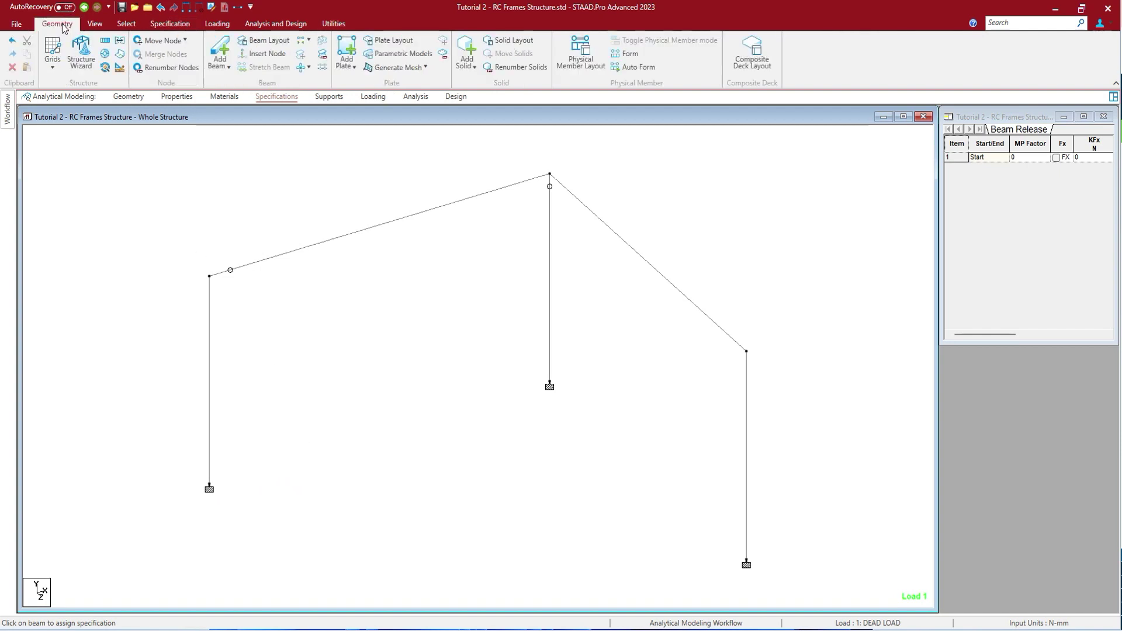
click(346, 66)
click(295, 90)
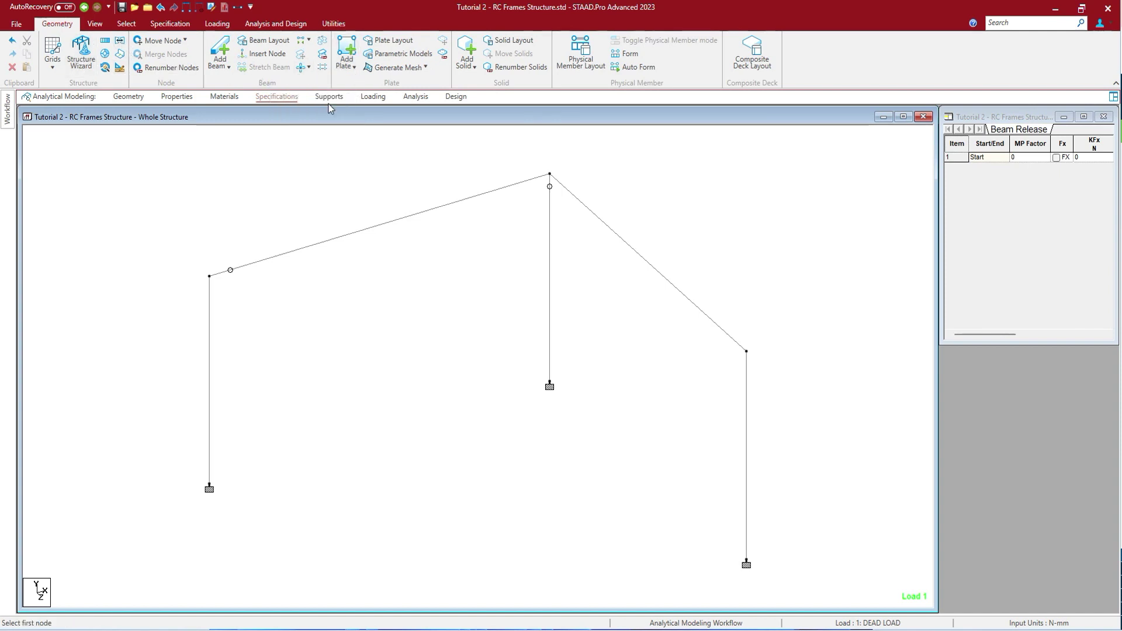
click(209, 276)
click(549, 174)
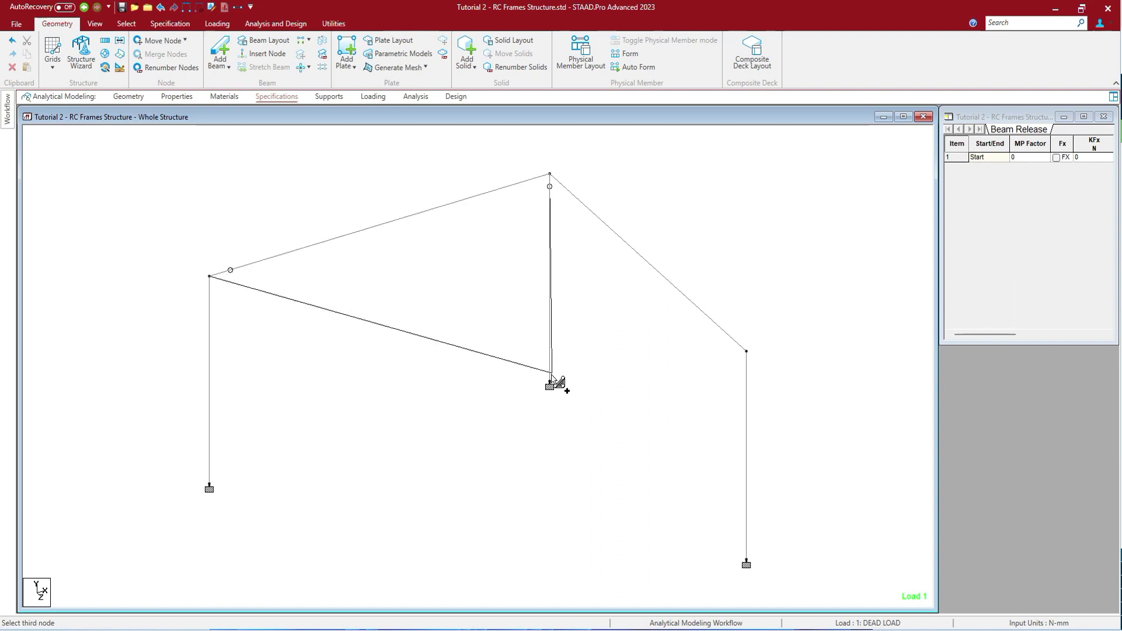
click(549, 383)
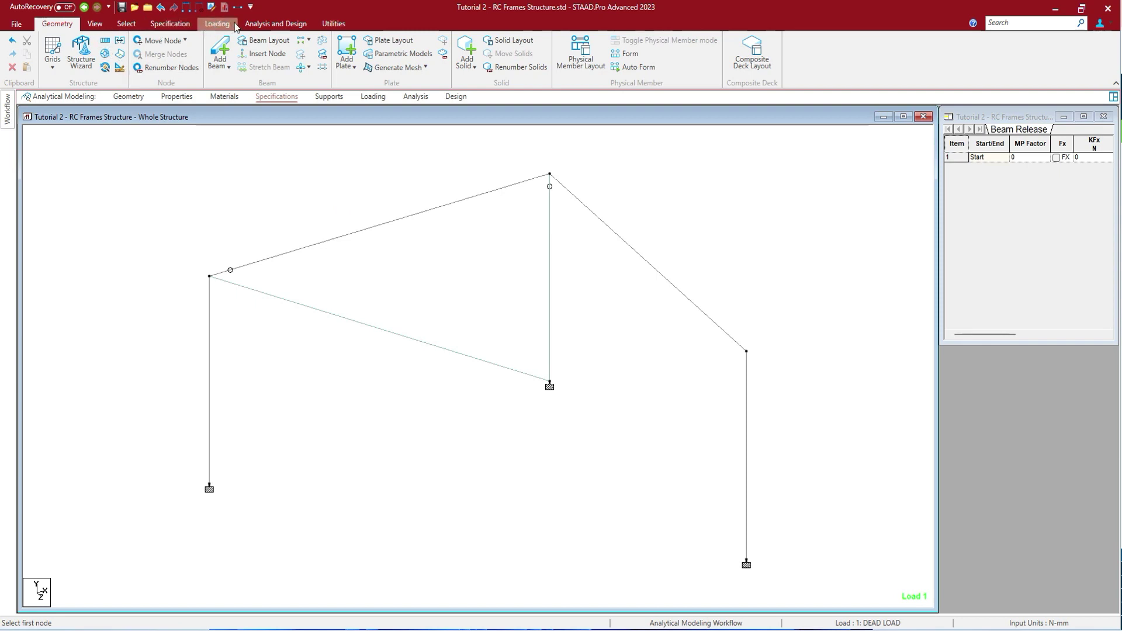
Draw the DEAD LOAD diagram on the Loading page and label members with section sizes using Shift+P.
click(216, 23)
click(644, 62)
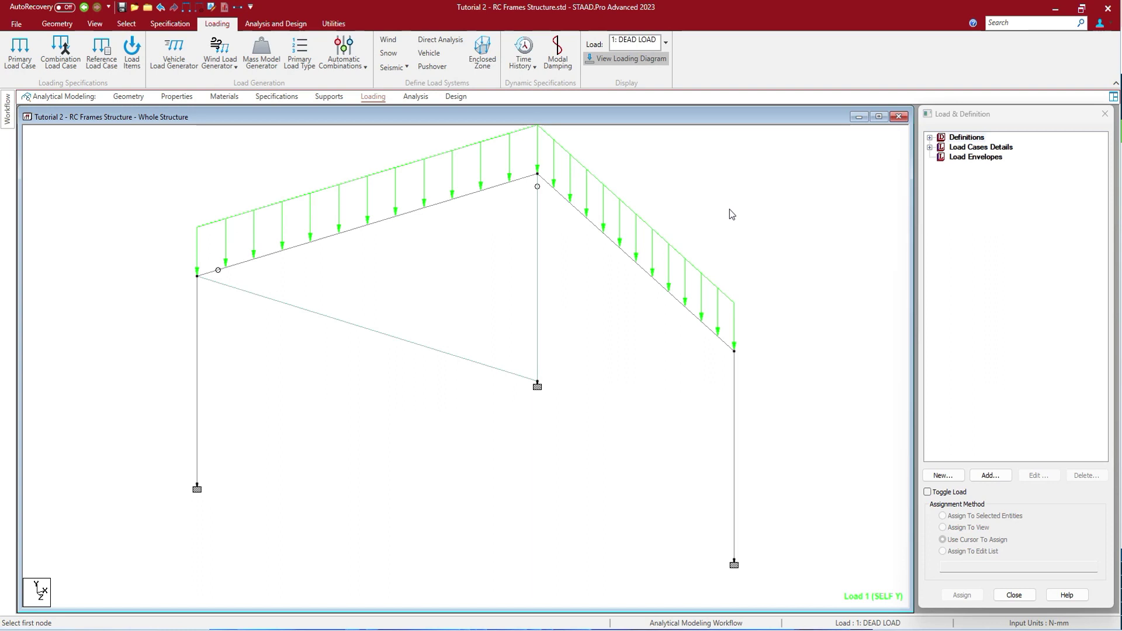
key(shift+p)
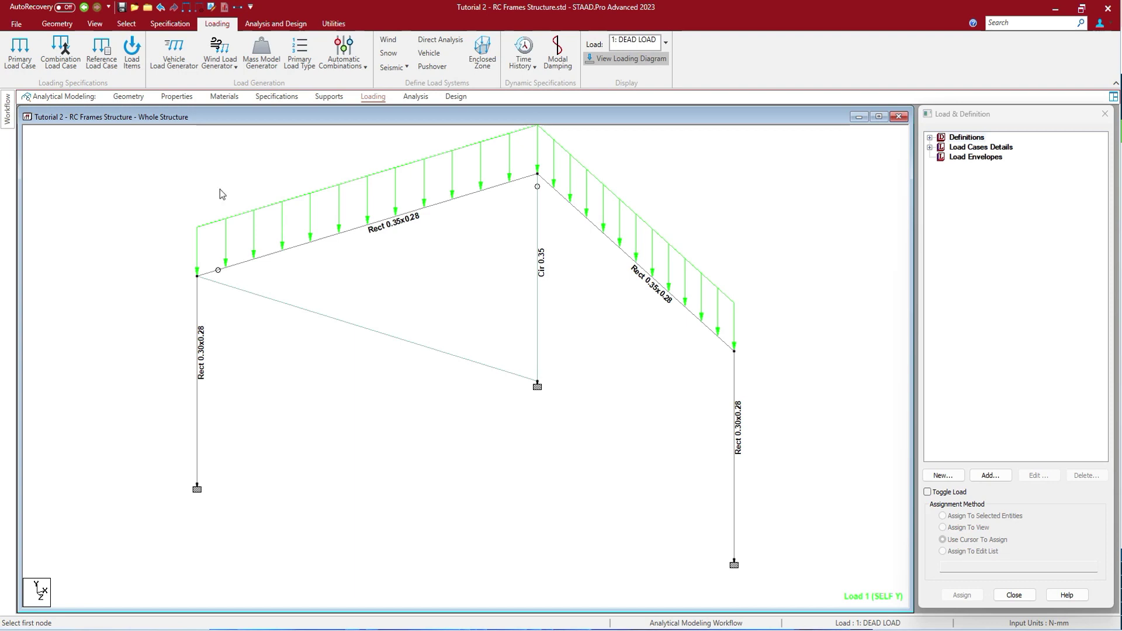
Add a beam connecting the left and right column tops.
click(66, 26)
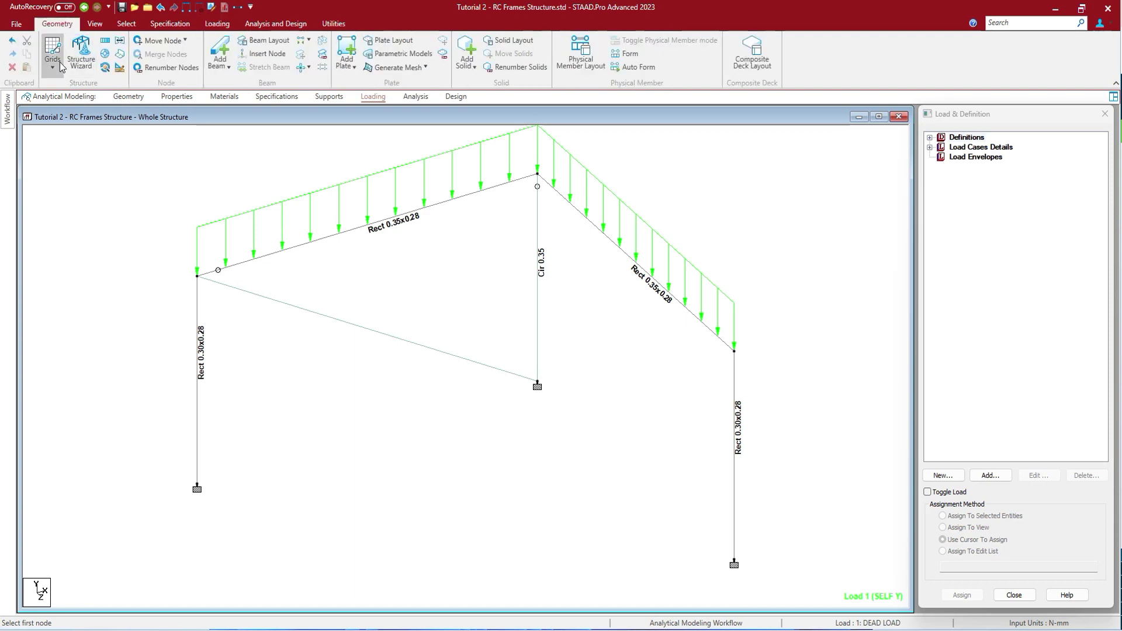
click(219, 47)
click(197, 275)
click(733, 350)
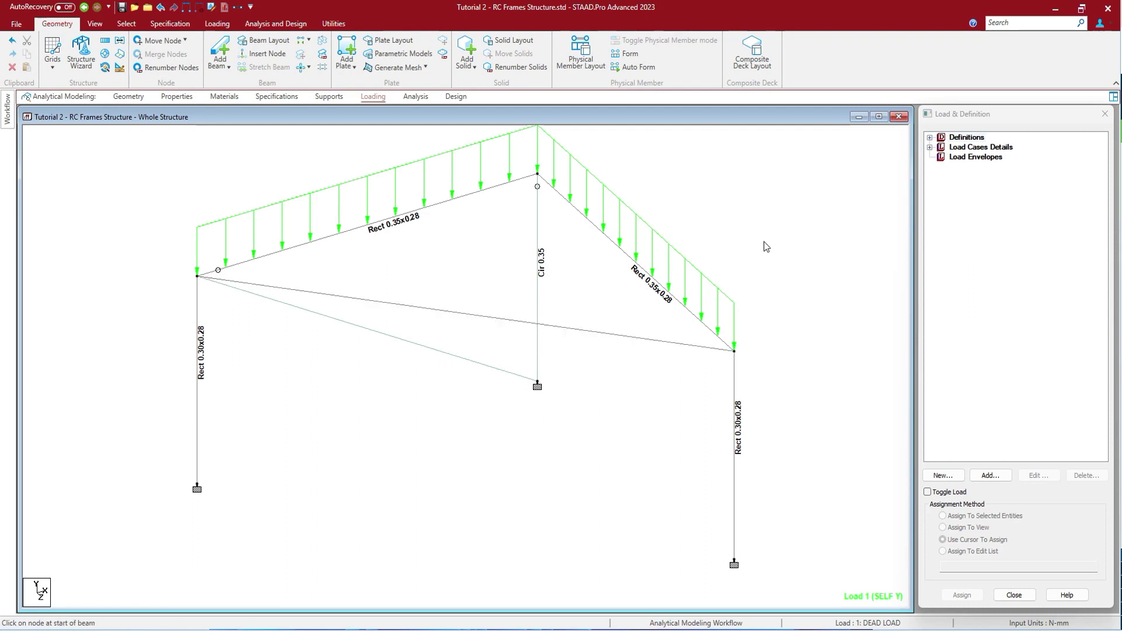
Select the DEAD LOAD case and start a new floor load item.
click(929, 147)
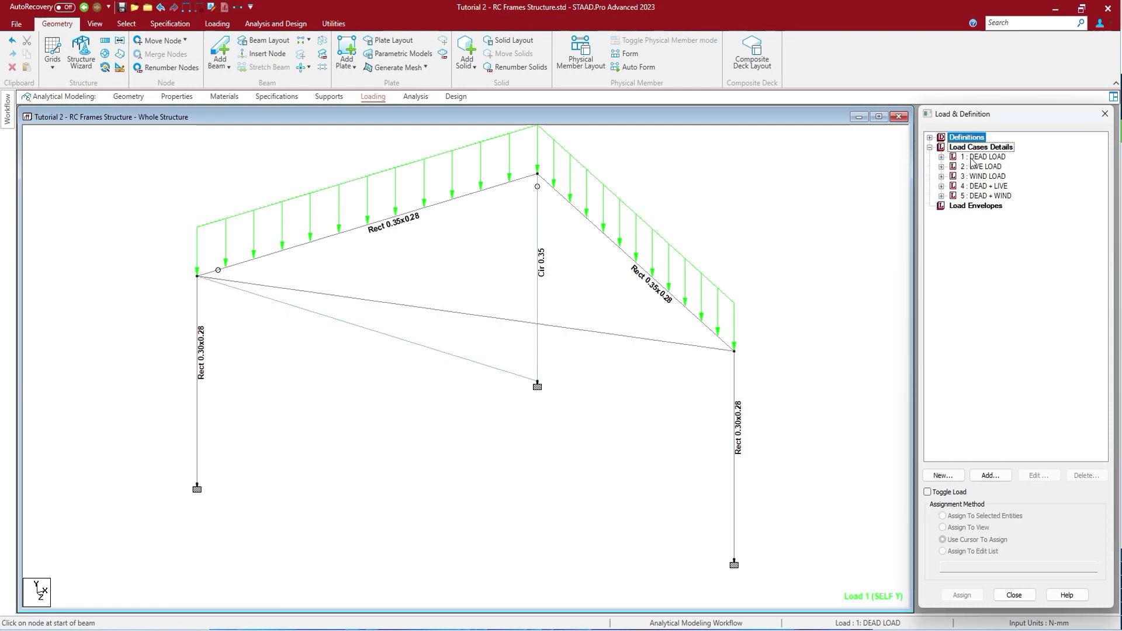
click(941, 157)
click(974, 157)
click(990, 474)
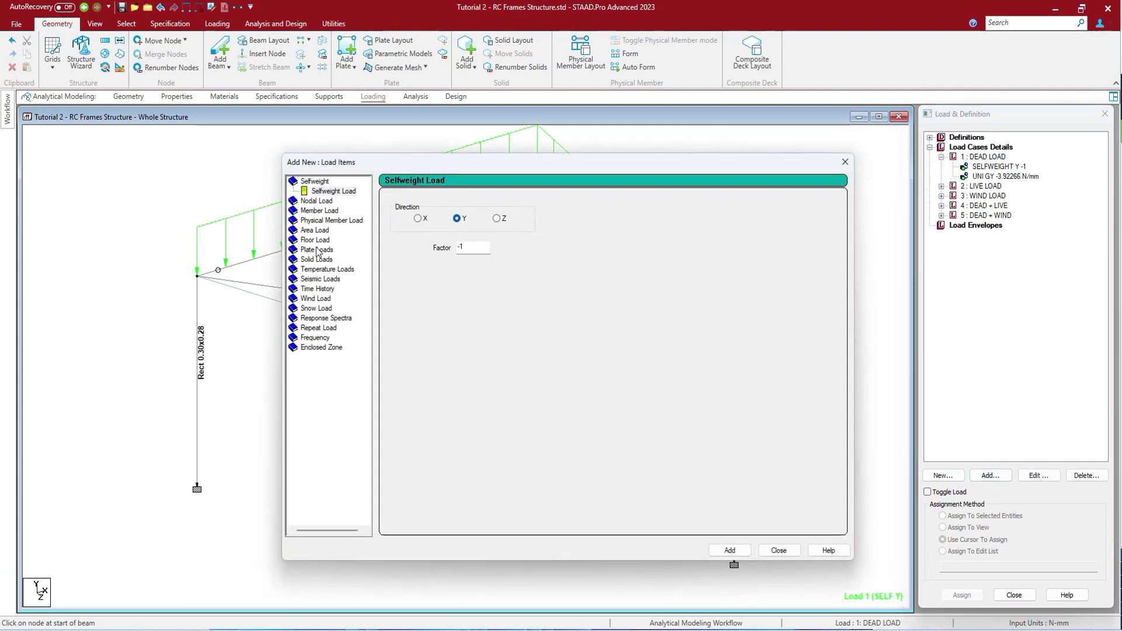
click(316, 240)
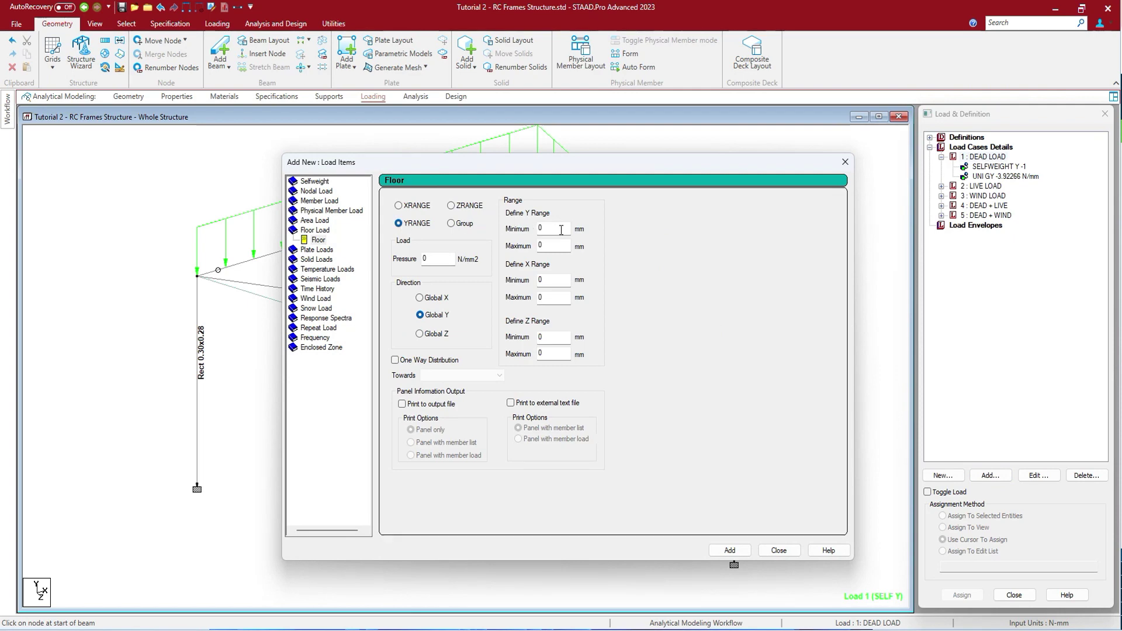
Define a YRANGE 0–10000 floor load with -5 pressure and add it to DEAD LOAD.
click(540, 228)
click(547, 246)
text(0000)
key(Tab)
text(-5)
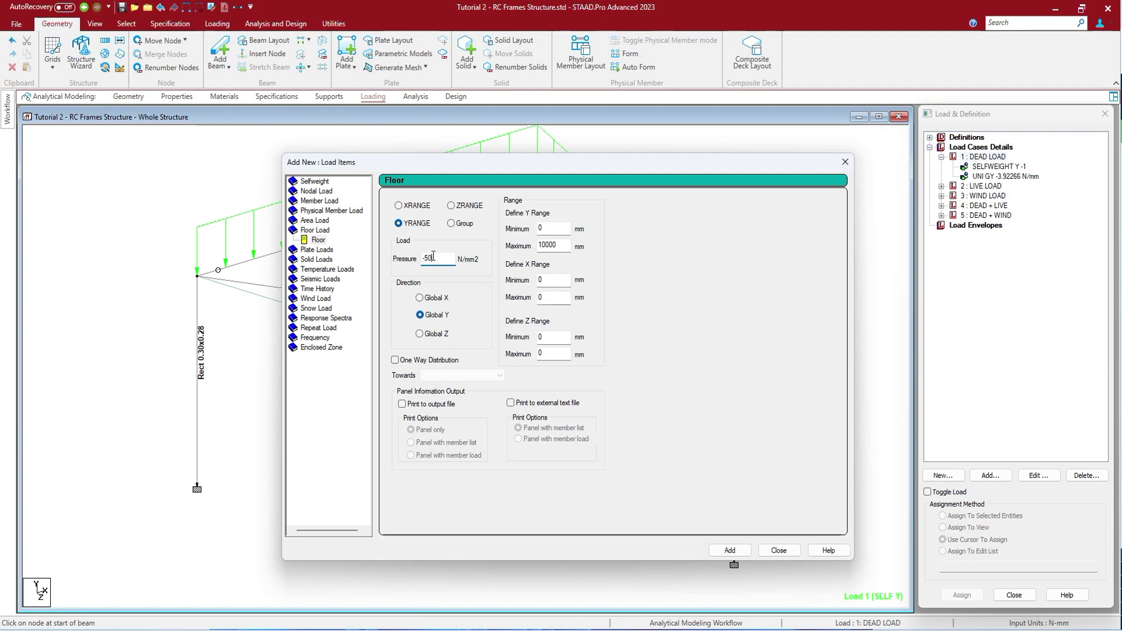
text(000)
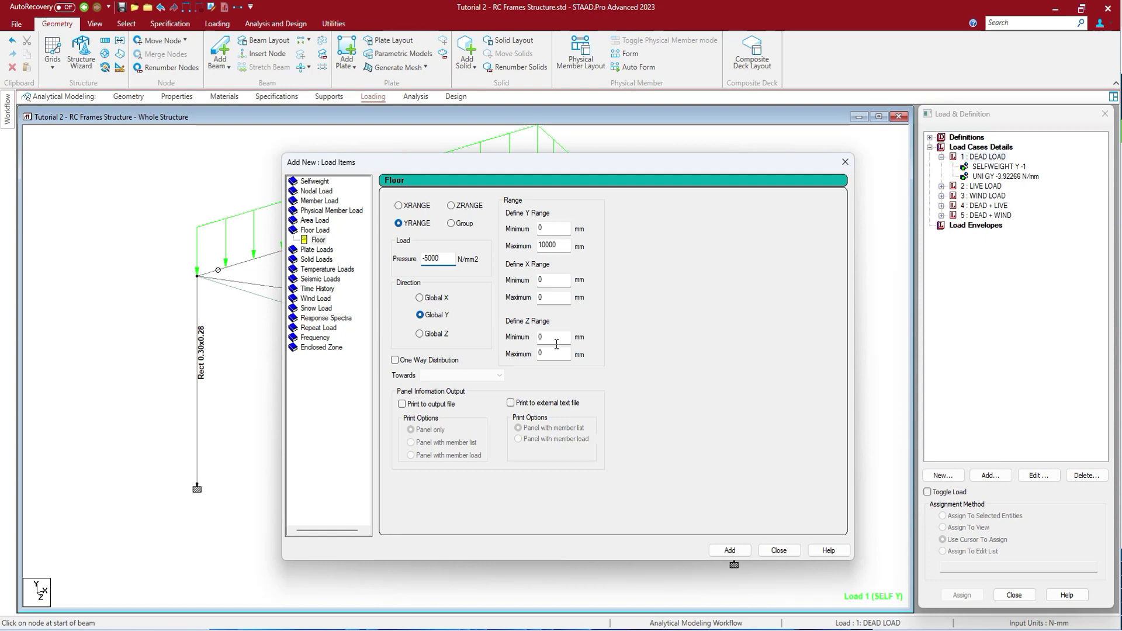
double_click(431, 257)
text(5)
click(732, 552)
click(772, 551)
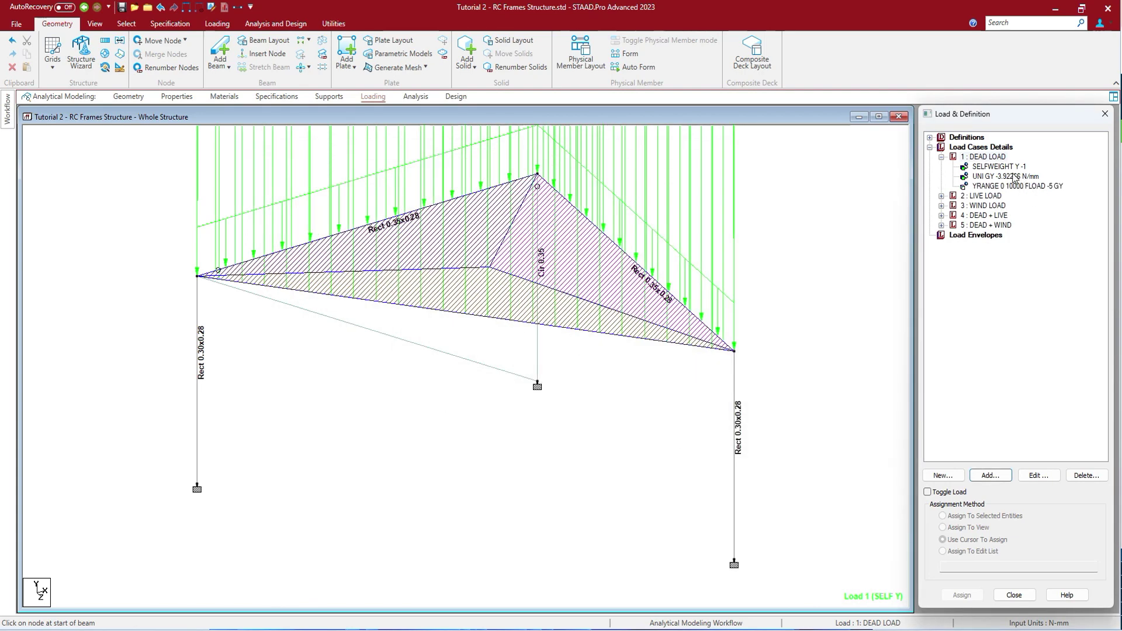
Edit the YRANGE floor load under DEAD LOAD, changing its pressure to -1.
click(1033, 187)
double_click(1033, 187)
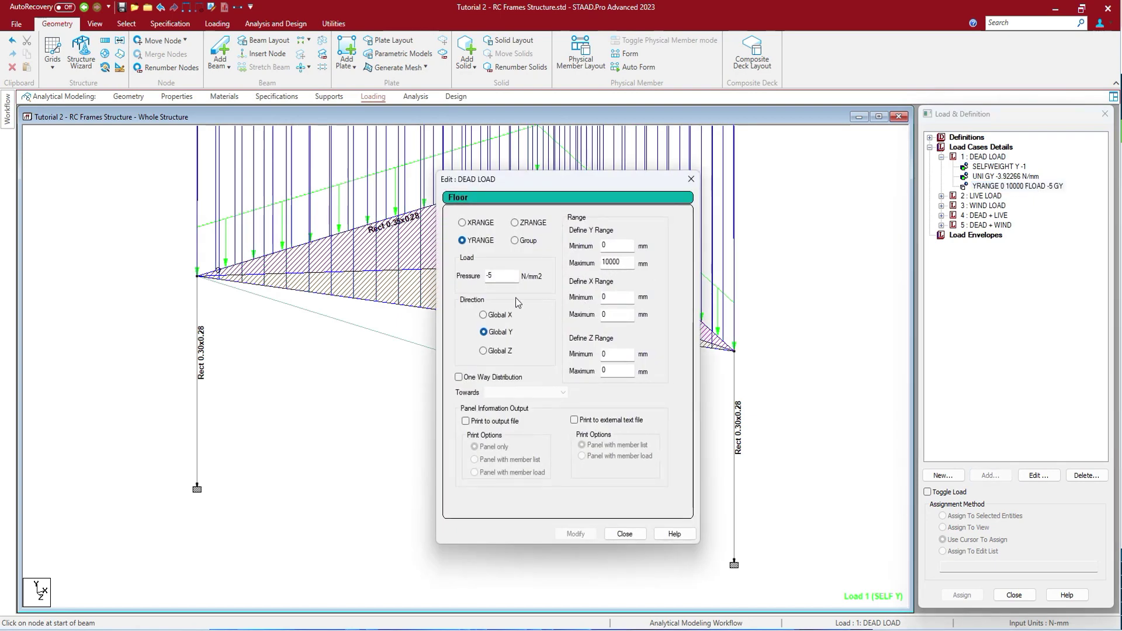
click(492, 275)
double_click(492, 274)
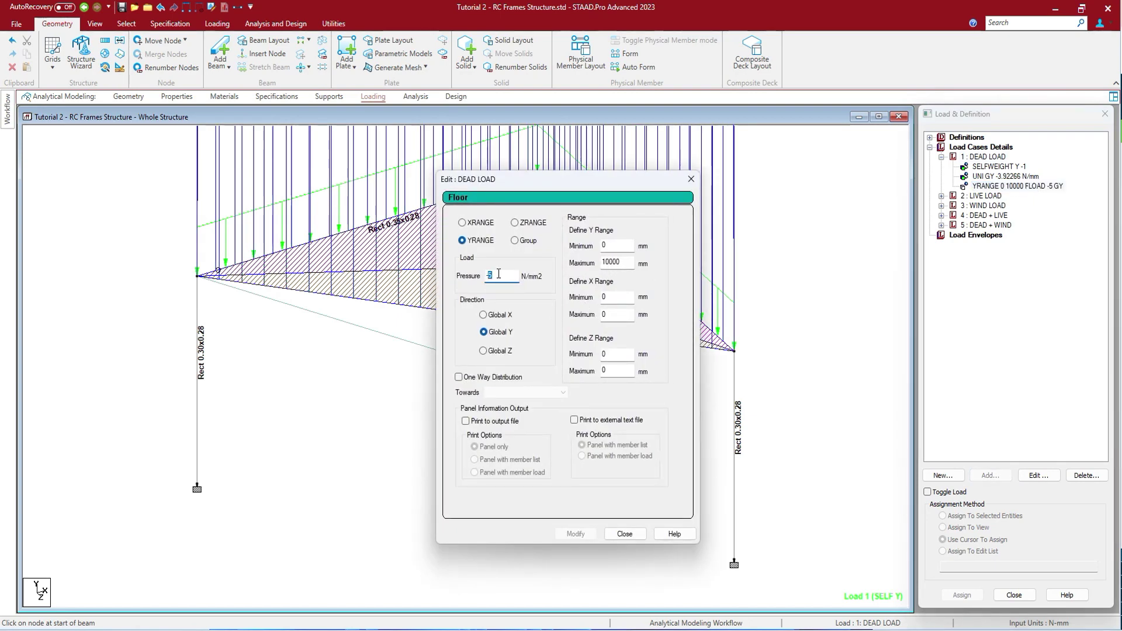
text(-1)
click(591, 534)
click(624, 534)
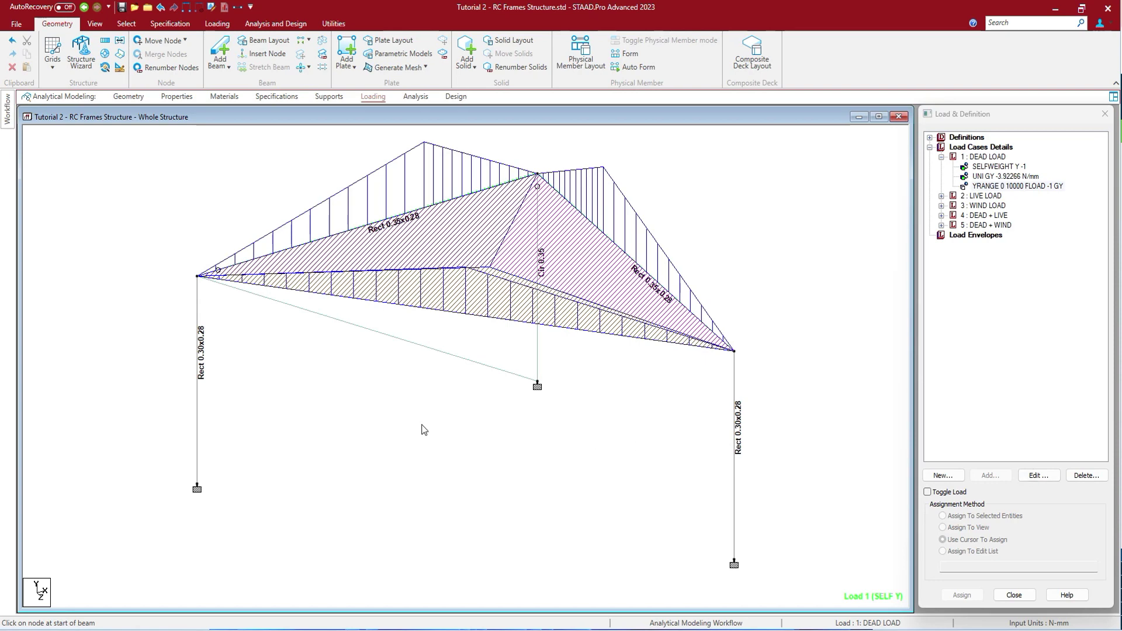
Close Load & Definition, hide the loading diagram, and close the Rendered View window.
shift+scroll(423, 430, up, 1)
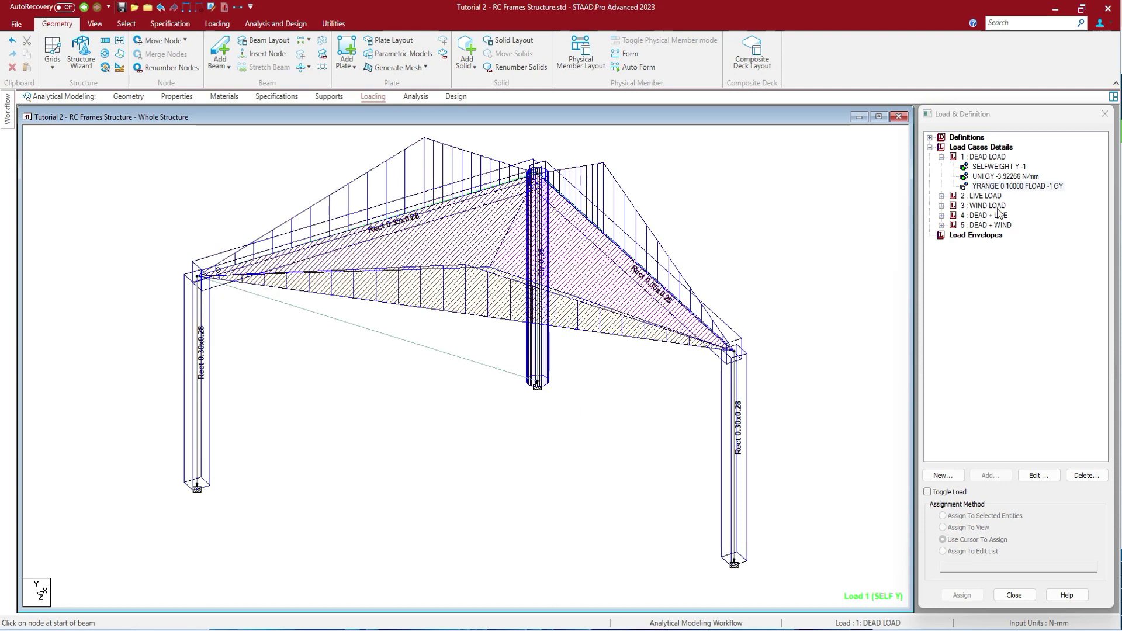
click(1104, 113)
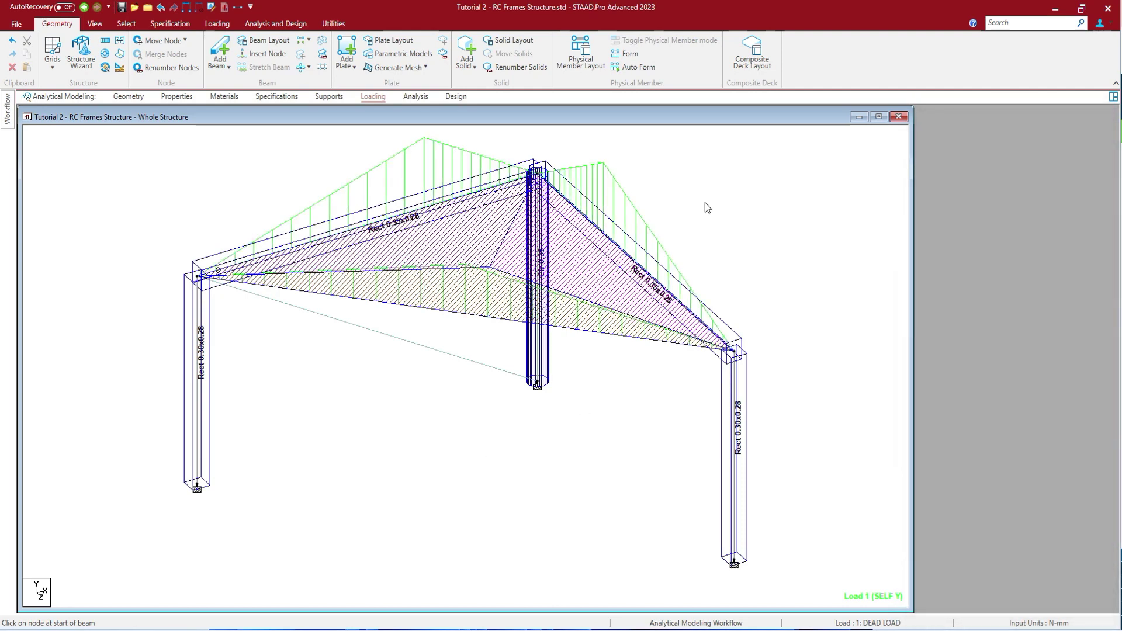
click(217, 23)
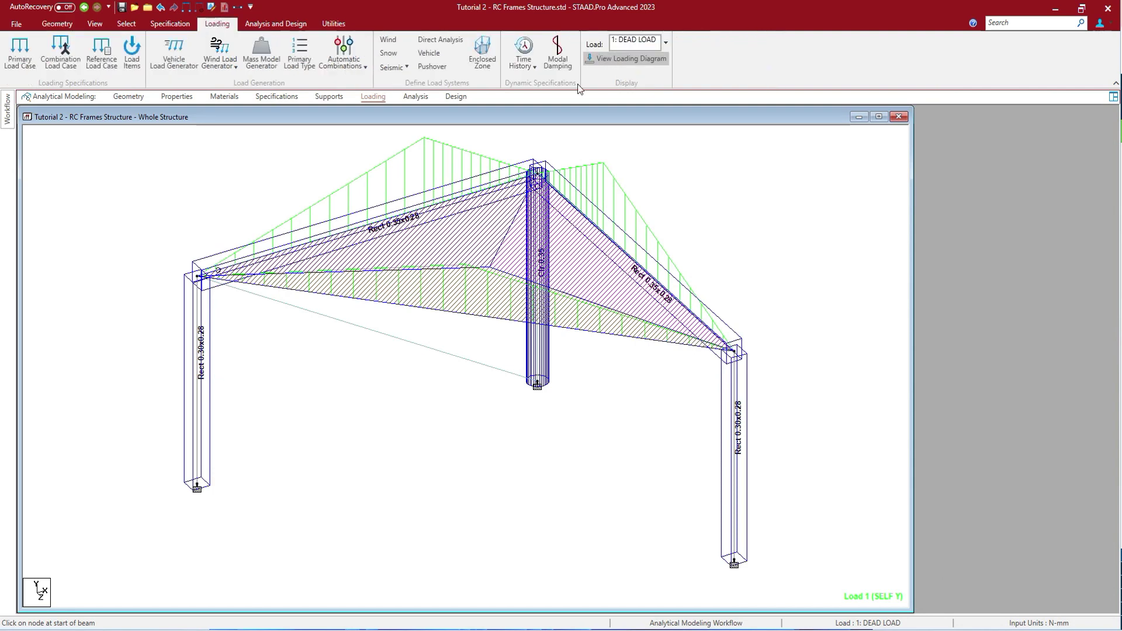
click(629, 58)
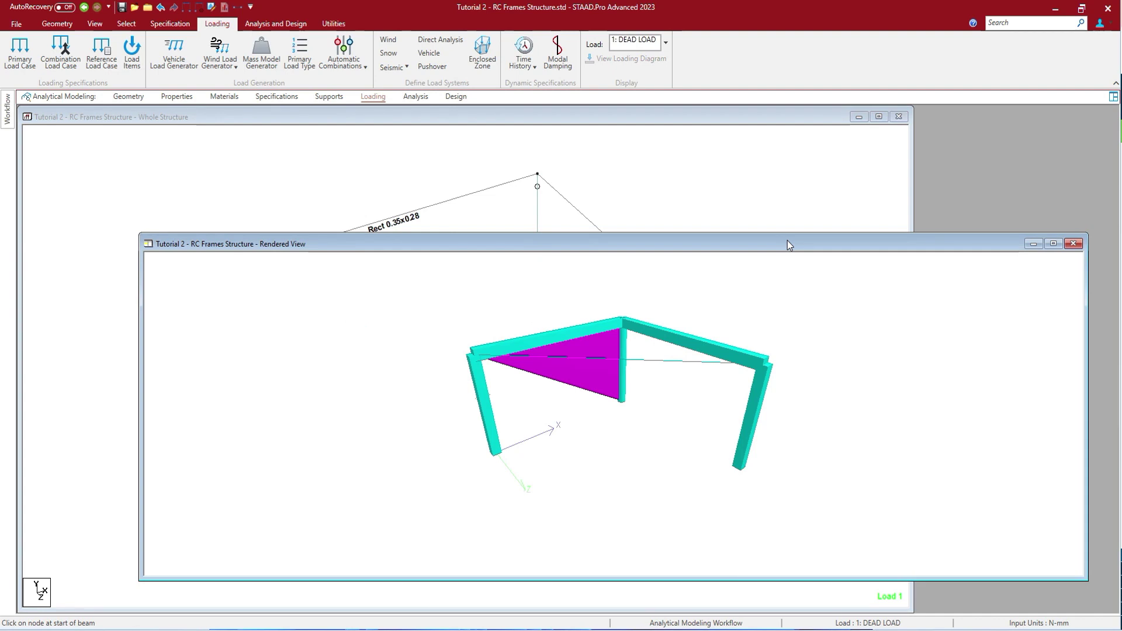
click(1071, 244)
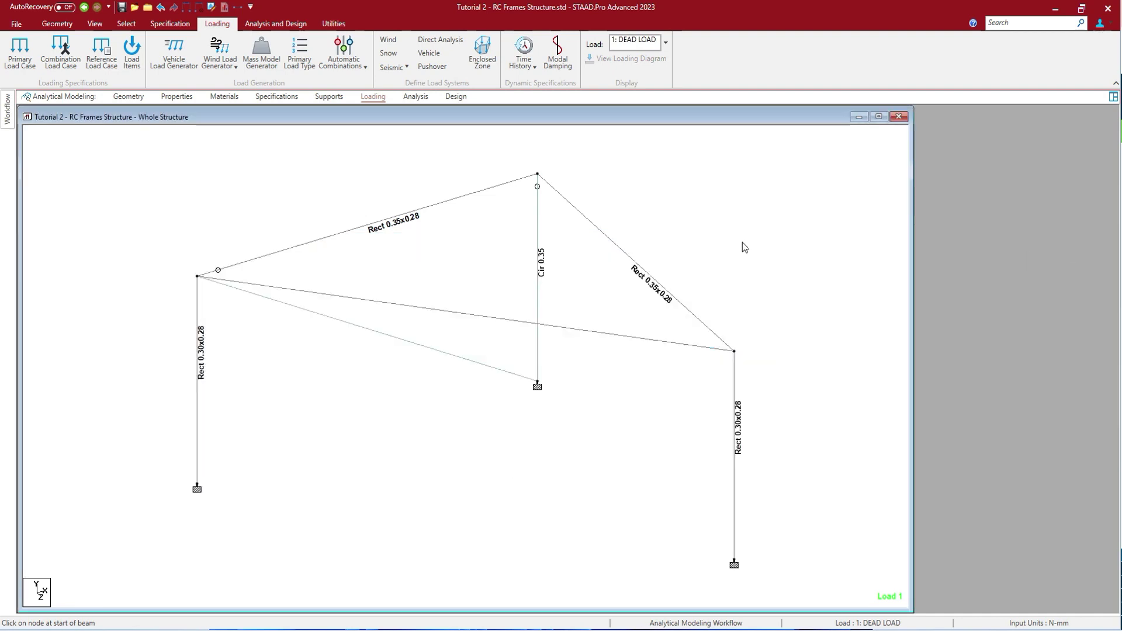